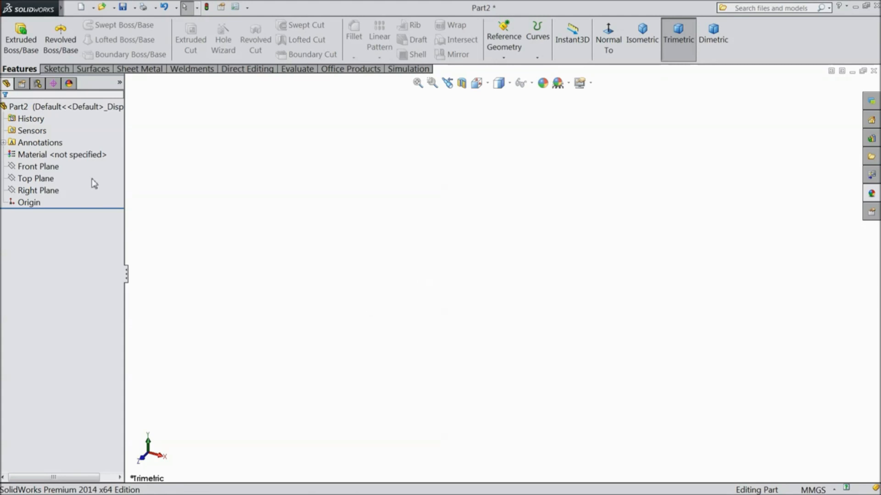
Start a 3D sketch and draw a line from the origin toward the front along Z, about 130 mm long.
click(54, 69)
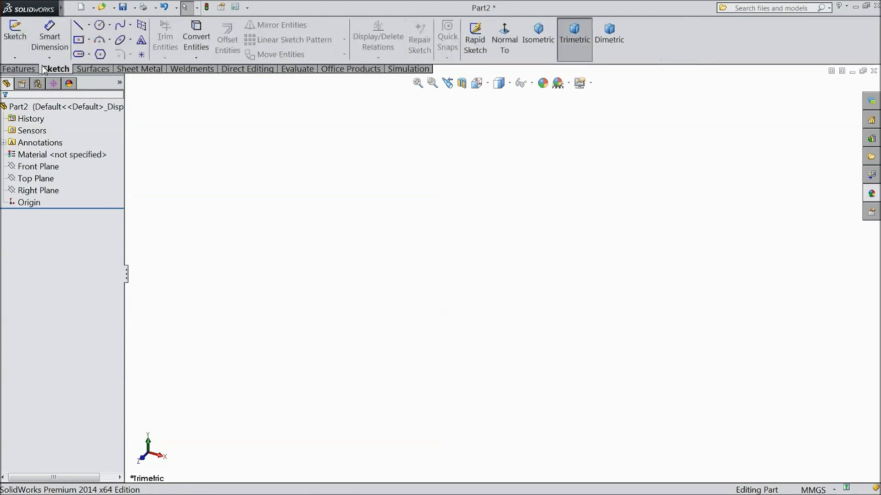
click(14, 58)
click(29, 84)
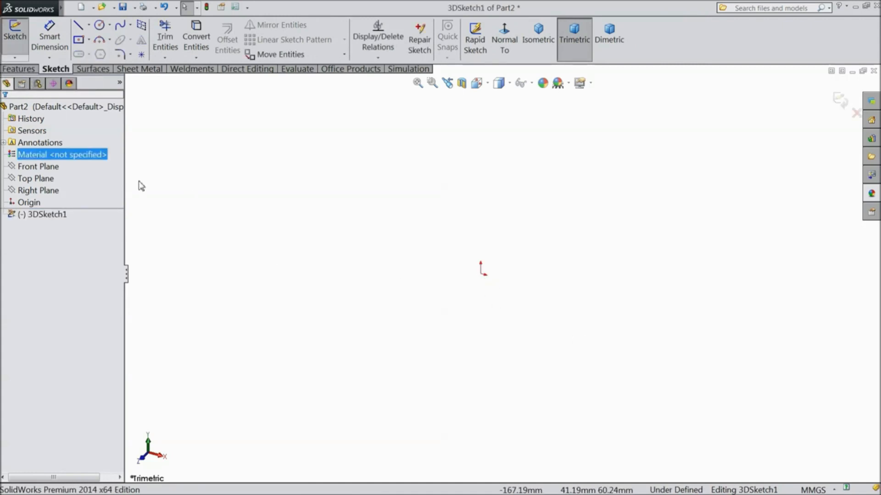
click(78, 27)
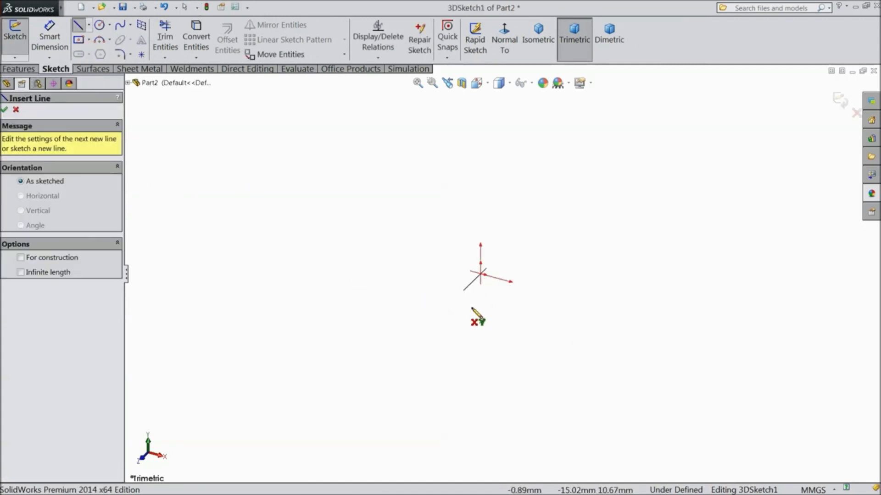
click(481, 274)
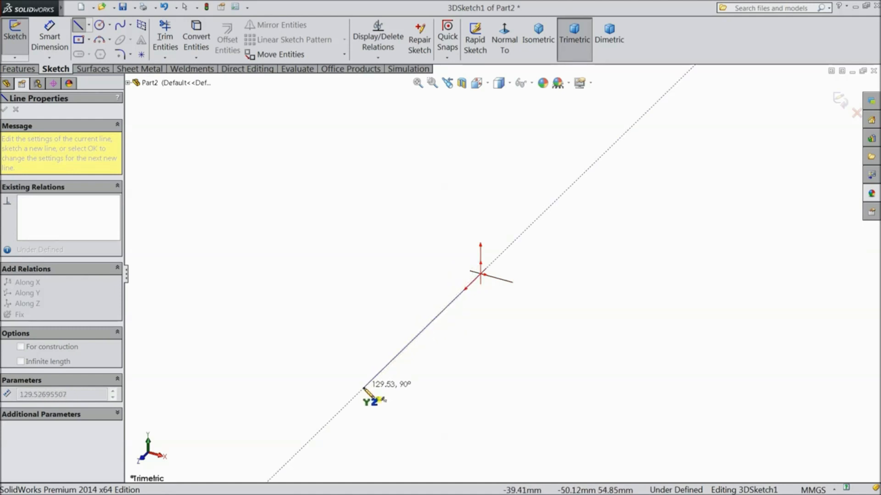
click(365, 389)
right_click(387, 365)
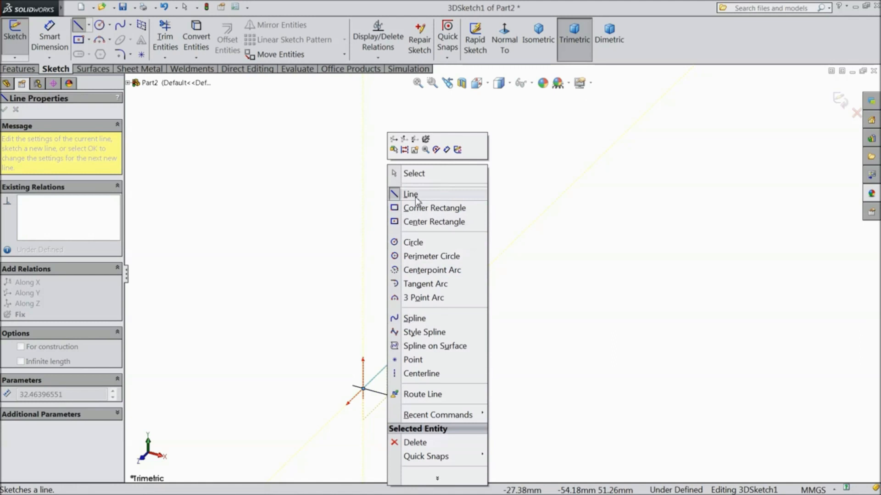
click(412, 179)
Dimension the line's length and set it to 1000 mm.
middle_drag(464, 246, 459, 213)
click(49, 37)
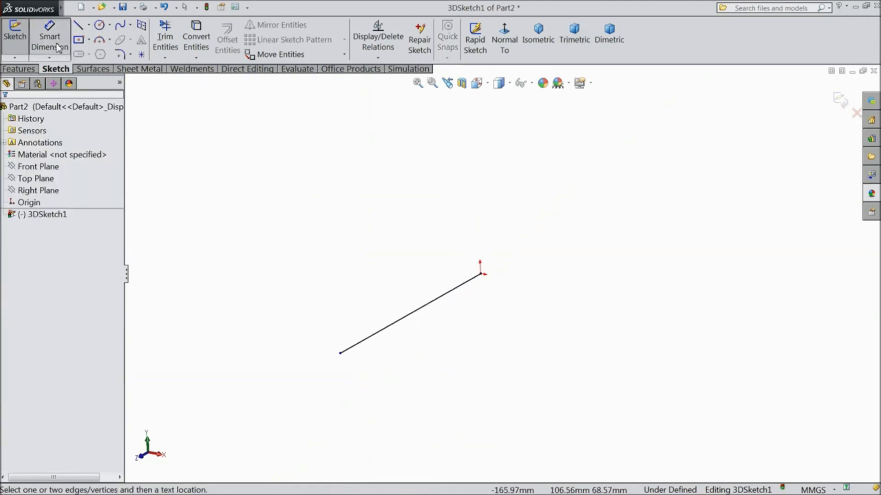
click(399, 319)
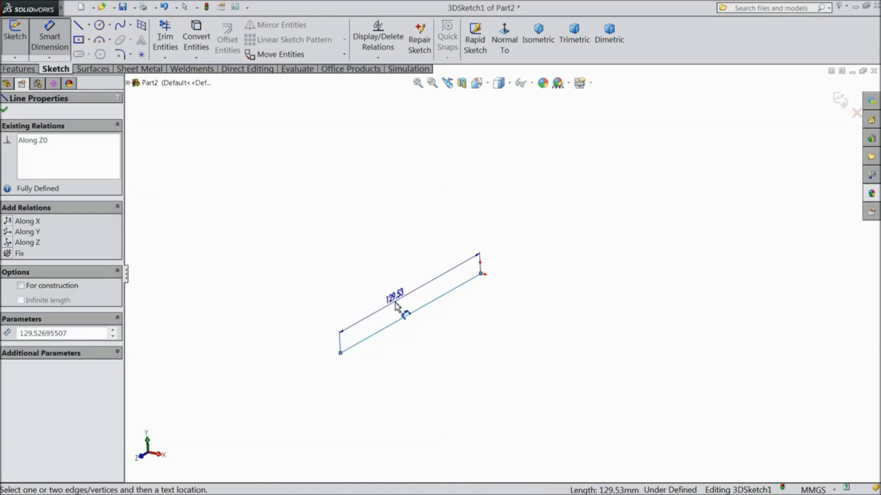
click(393, 301)
text(100)
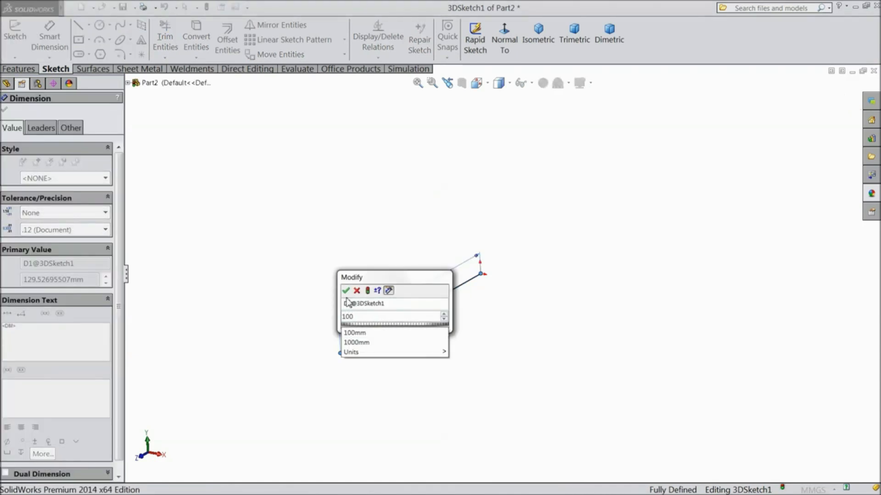
text(0)
click(345, 291)
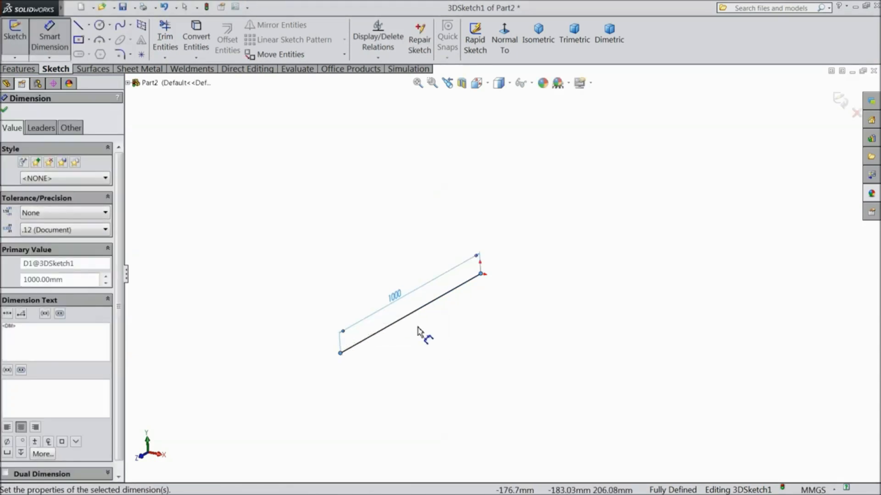
click(4, 111)
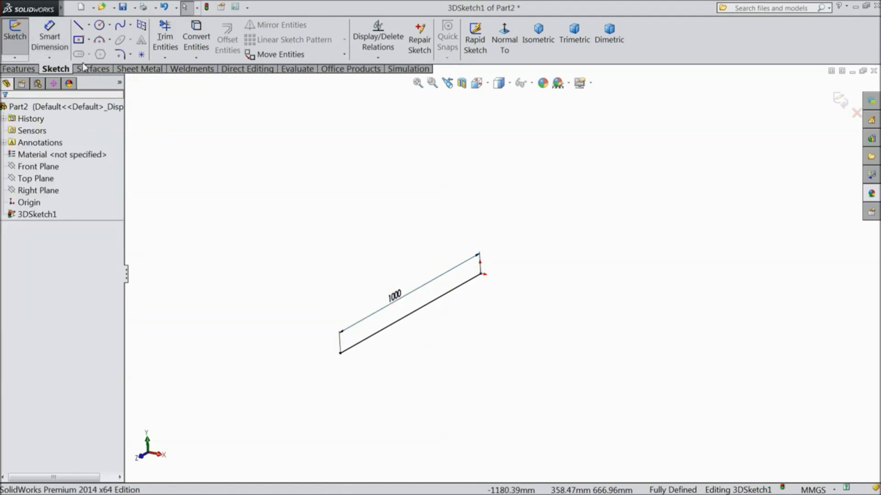
Outline the front face with chained lines from the 1000 mm line's front end: along X, up, back along X, and down short of the start.
click(78, 27)
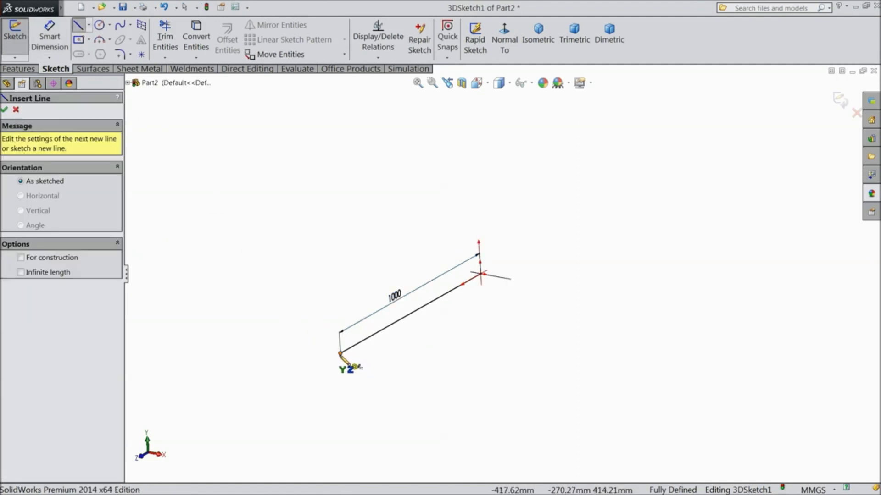
click(340, 353)
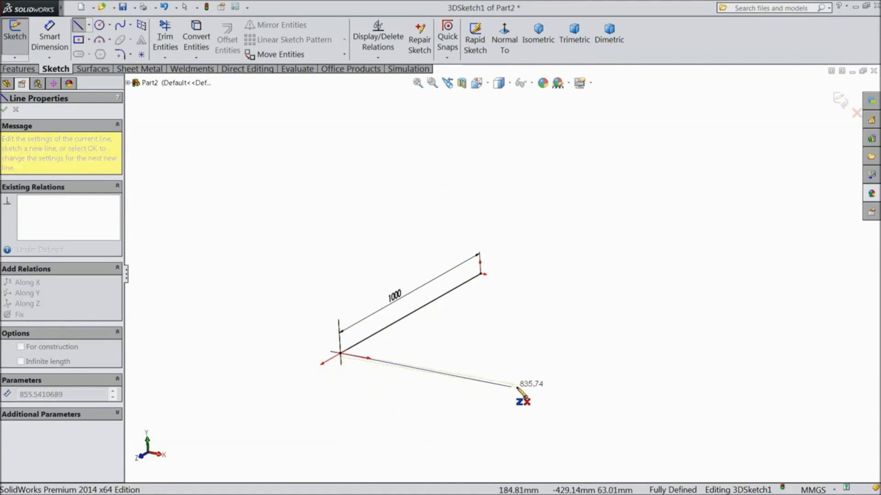
click(546, 390)
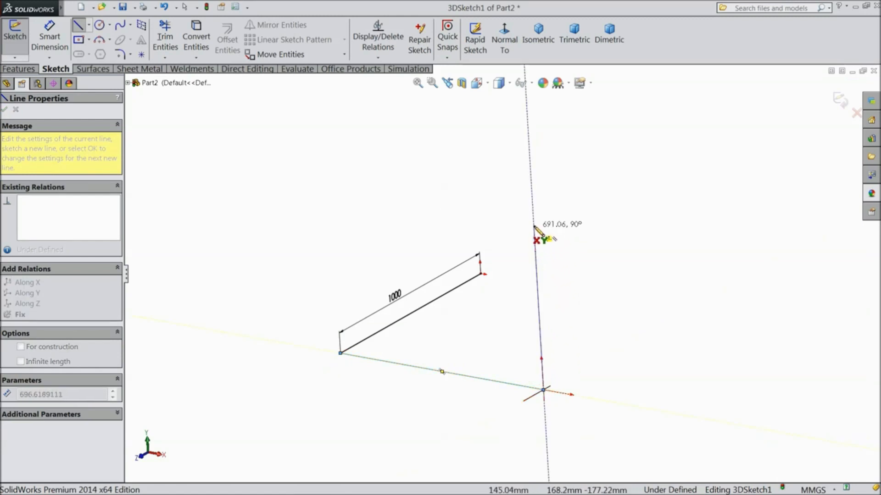
click(532, 186)
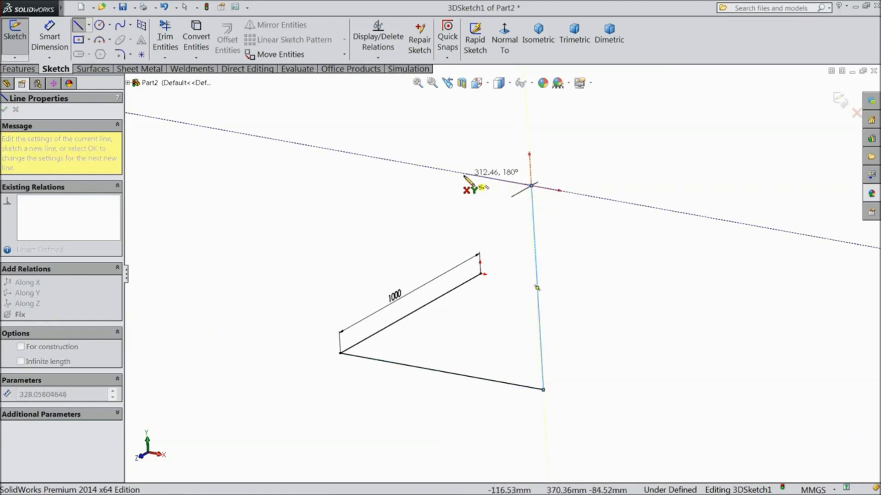
click(338, 151)
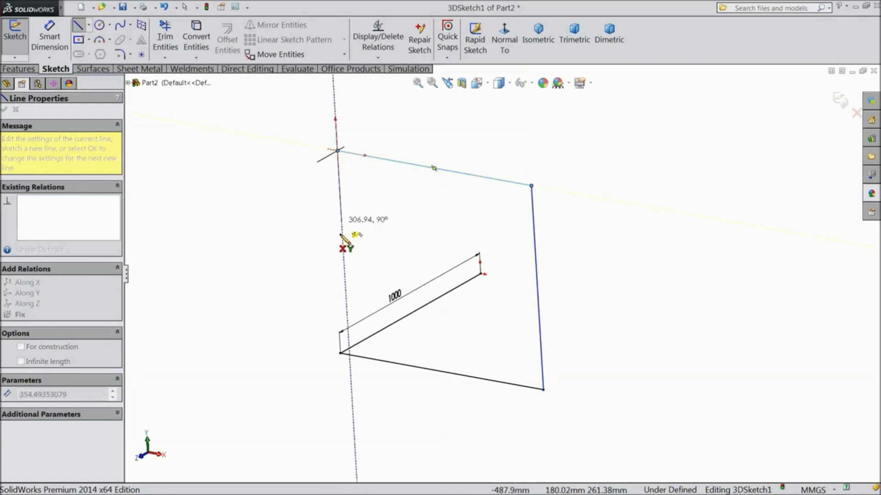
click(347, 324)
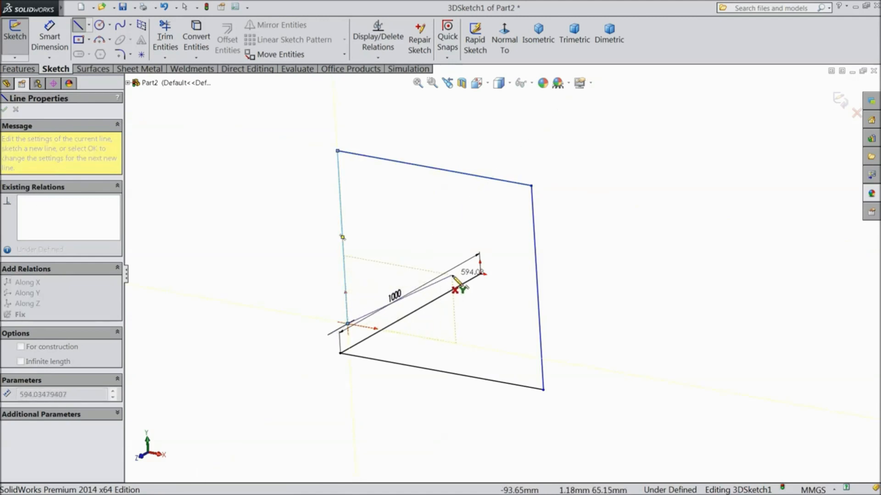
Continue the line chain rearward along Z, up about 854 mm along Y, and forward along Z to outline the side face.
click(485, 246)
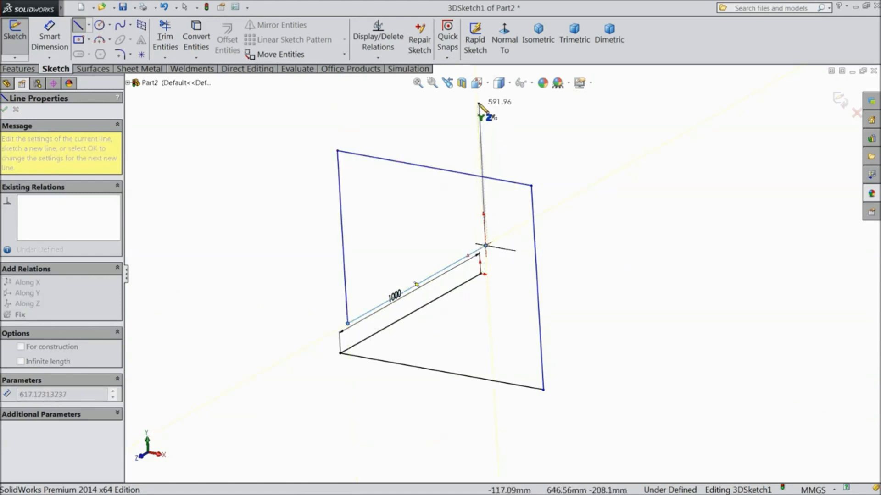
key(z)
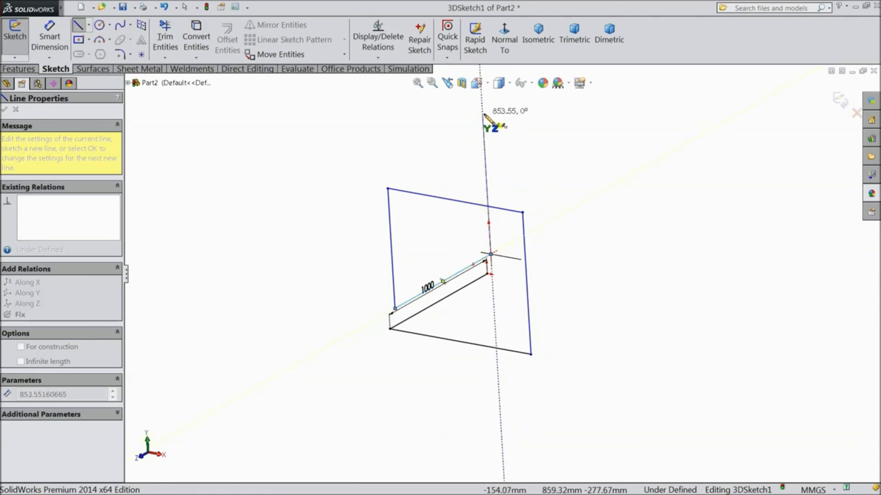
click(483, 114)
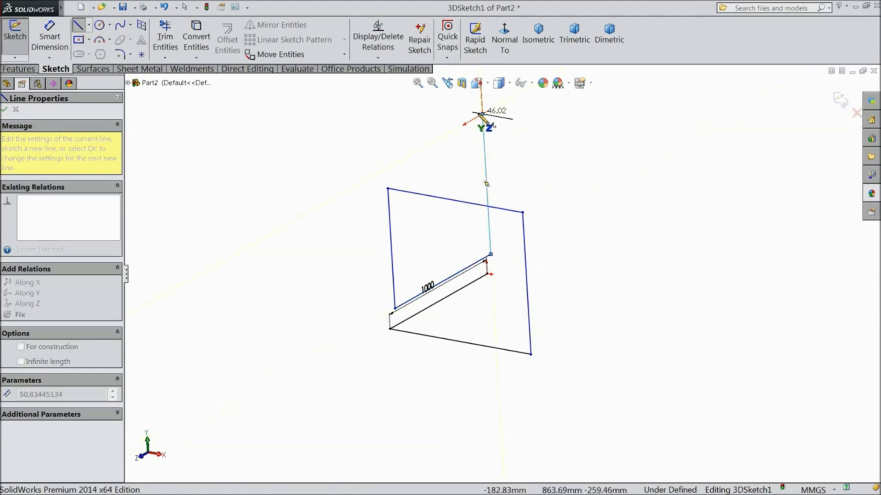
click(390, 166)
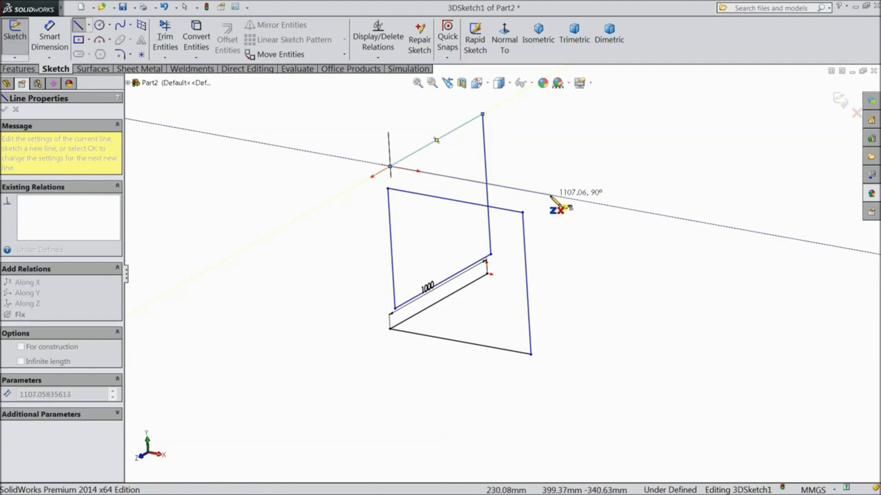
Outline the top and rear faces by continuing along X about 1107 mm, rearward along Z, back along X, down, along X and up.
click(551, 196)
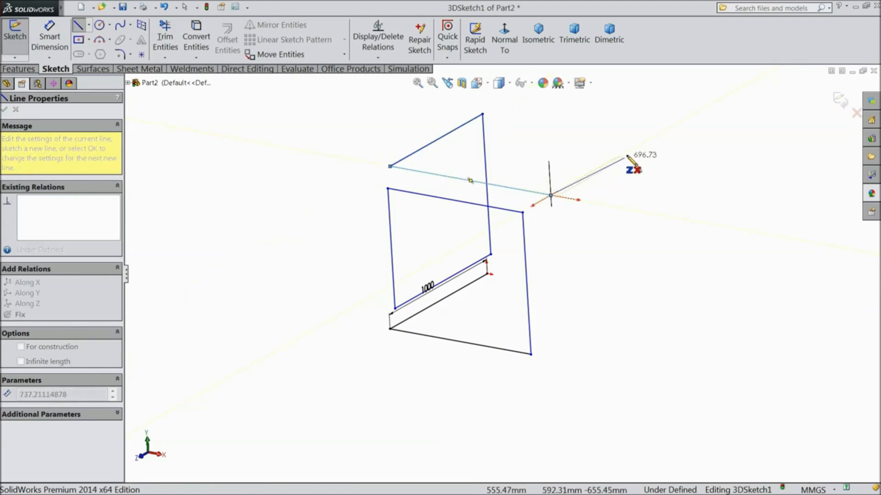
click(666, 130)
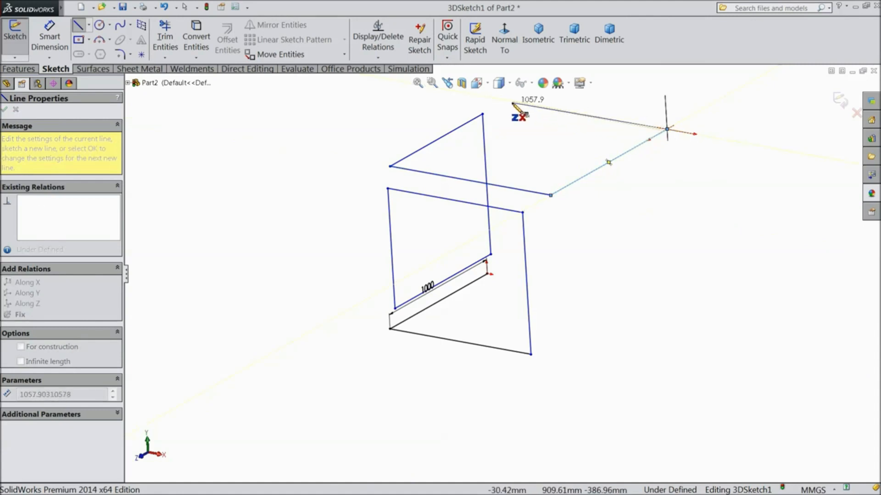
click(514, 108)
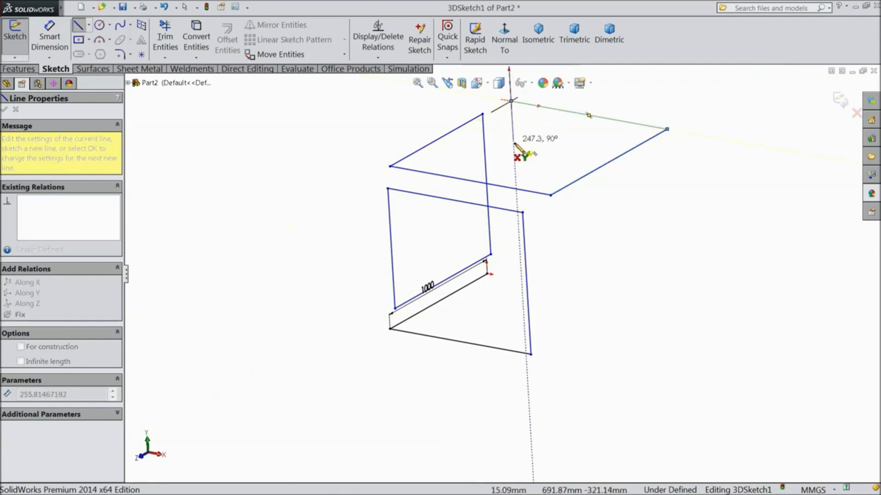
click(519, 240)
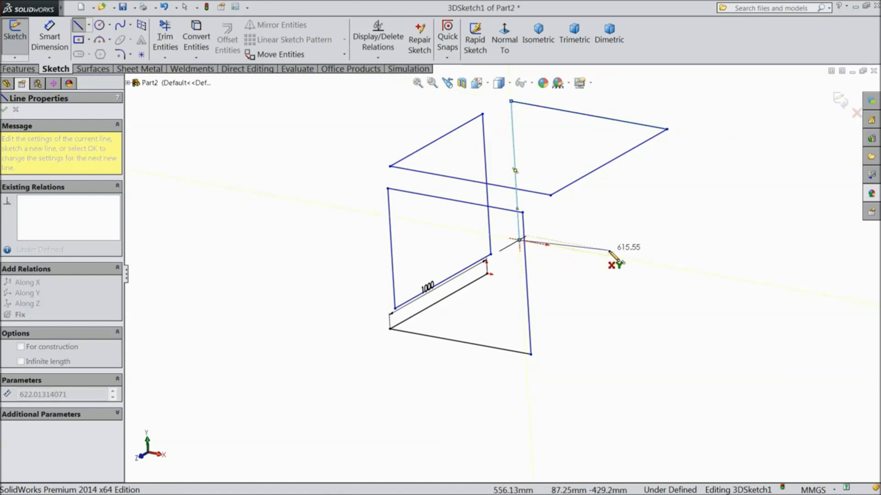
click(673, 268)
click(665, 155)
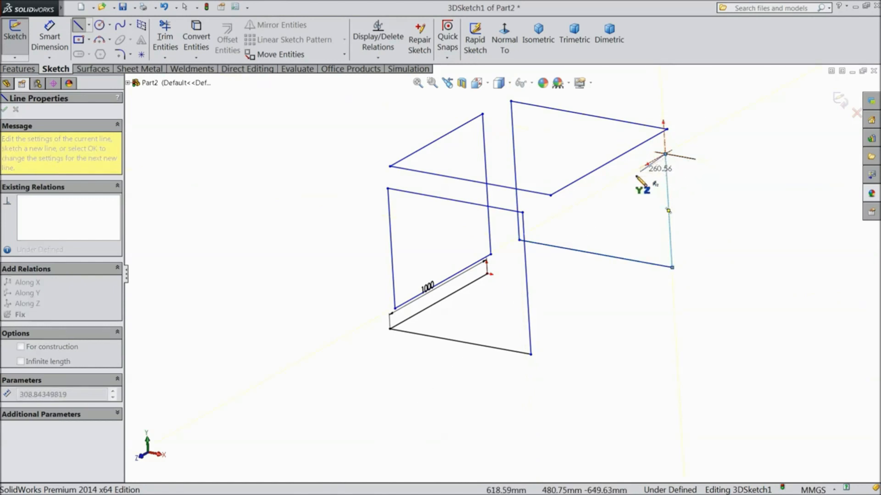
Outline the opposite side face with lines forward along Z, down and rearward along Z, and close the chain at the origin.
click(554, 218)
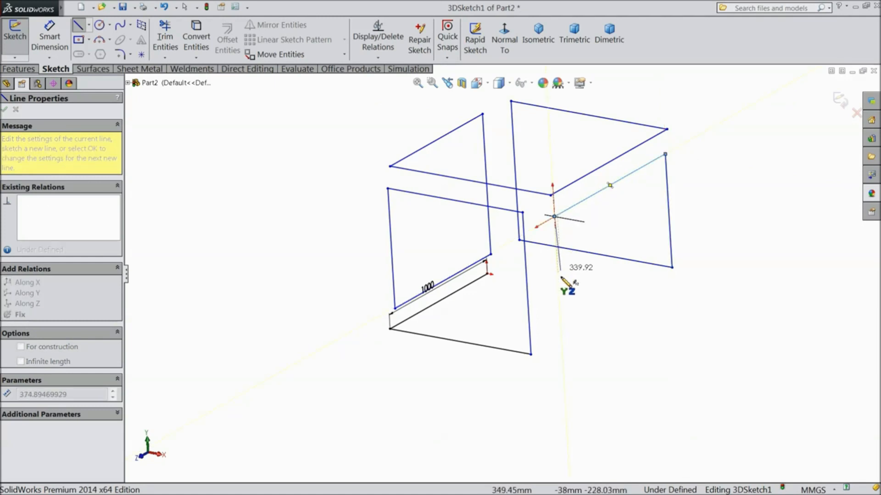
click(562, 354)
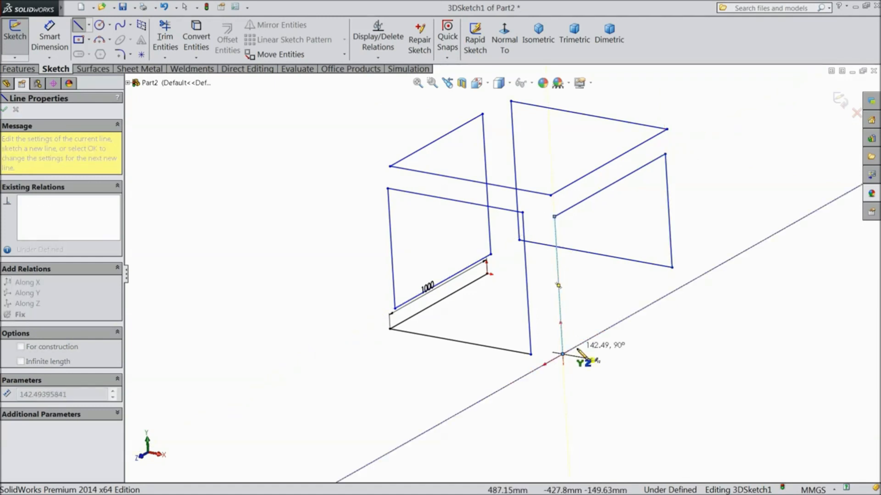
click(674, 291)
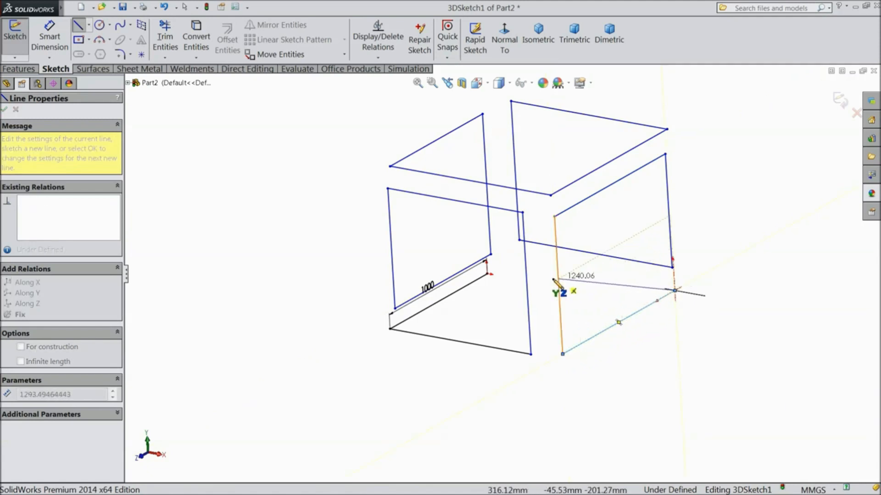
click(487, 274)
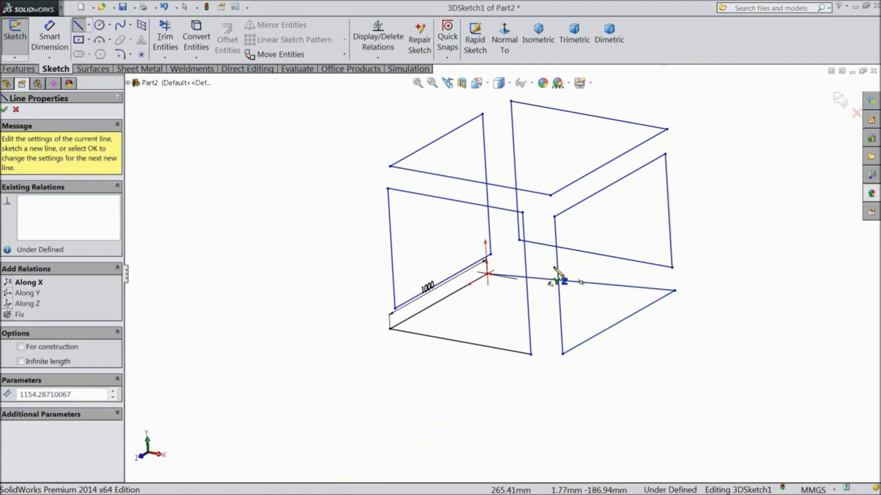
right_click(712, 173)
click(730, 183)
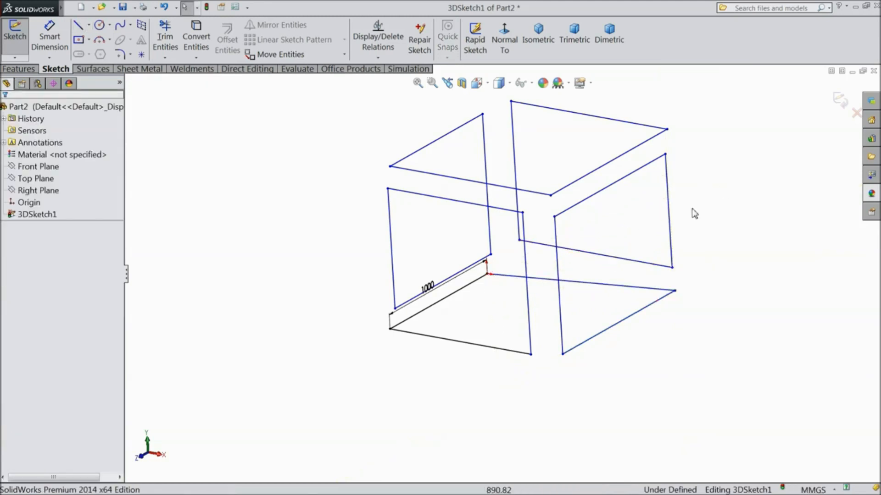
Add an Along X relation to the slanted closing line at the origin.
click(593, 285)
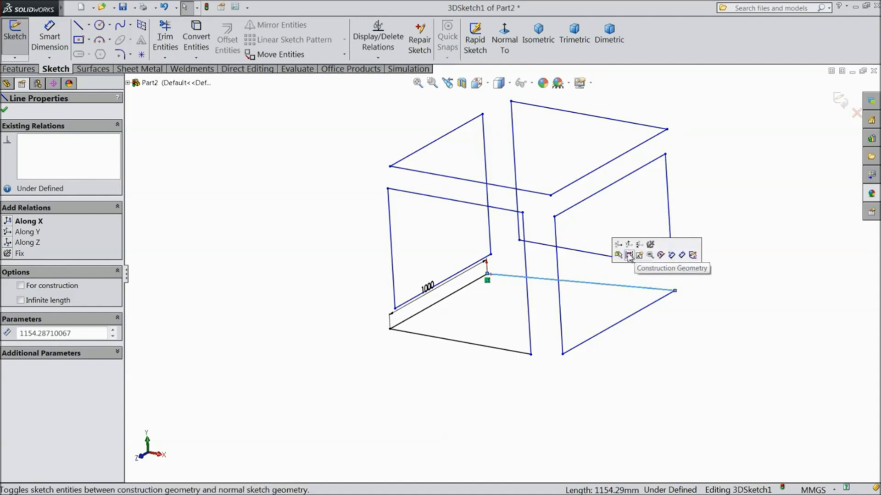
click(26, 222)
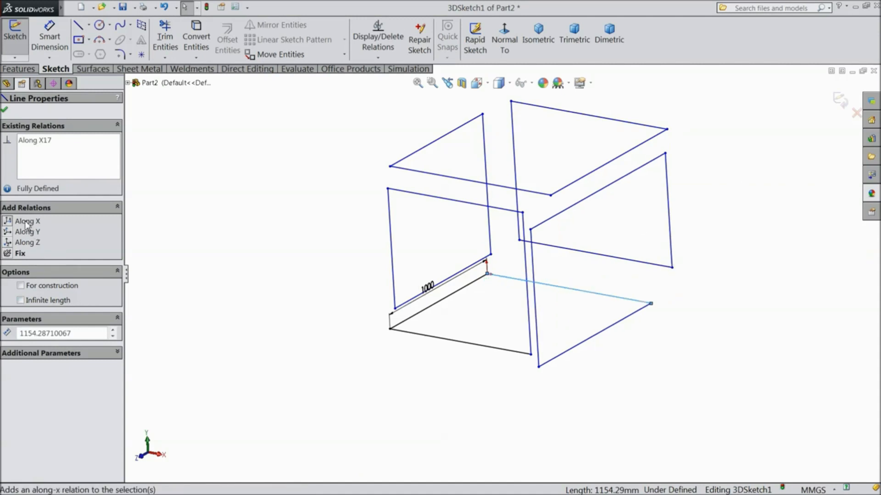
mouse_move(336, 365)
middle_down()
mouse_move(336, 287)
mouse_move(336, 332)
middle_up()
scroll(591, 257, down, 3)
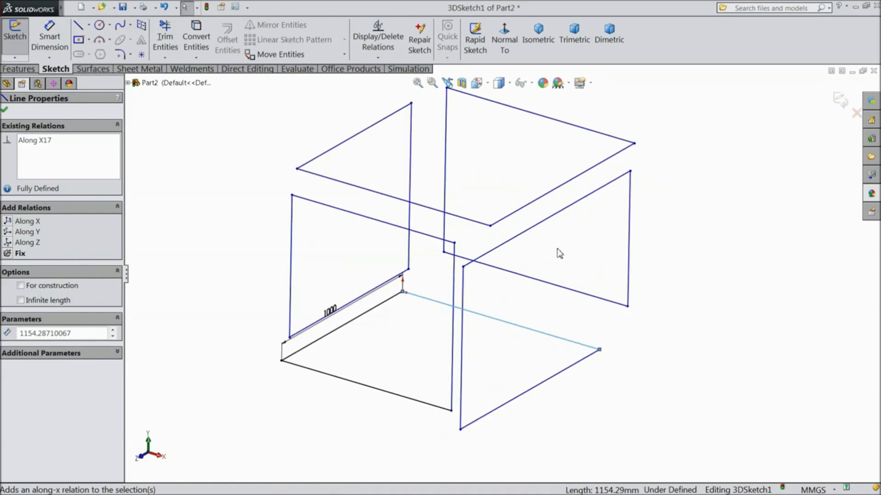
mouse_move(556, 264)
middle_down()
mouse_move(571, 260)
mouse_move(553, 265)
middle_up()
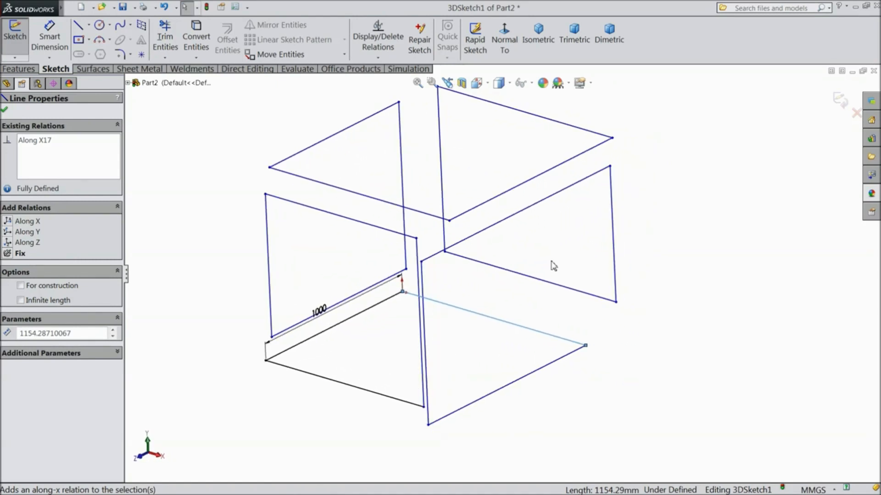
click(195, 298)
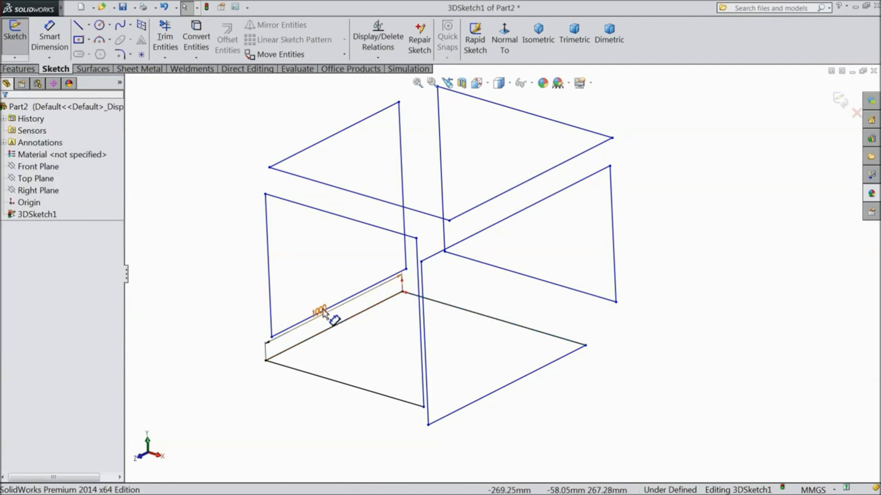
Make the 1000 mm base edge equal to the other line at the origin, and make the two front base lines equal in length.
click(354, 317)
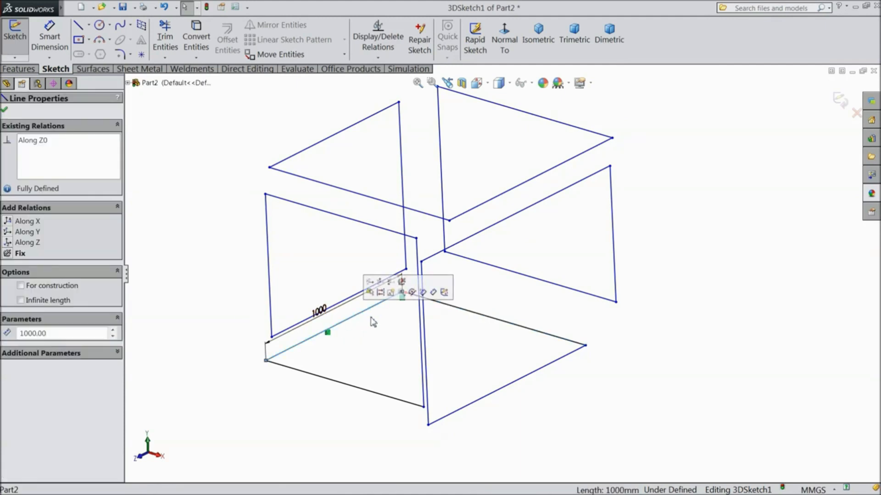
ctrl+click(479, 318)
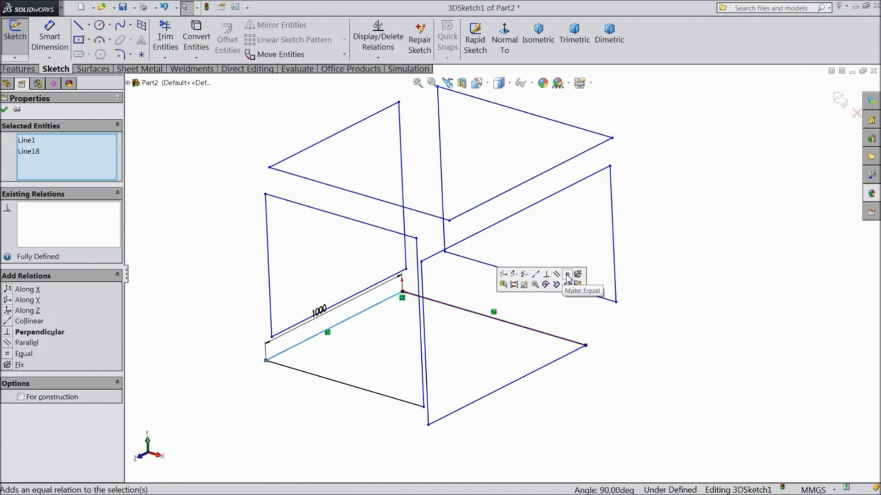
click(563, 282)
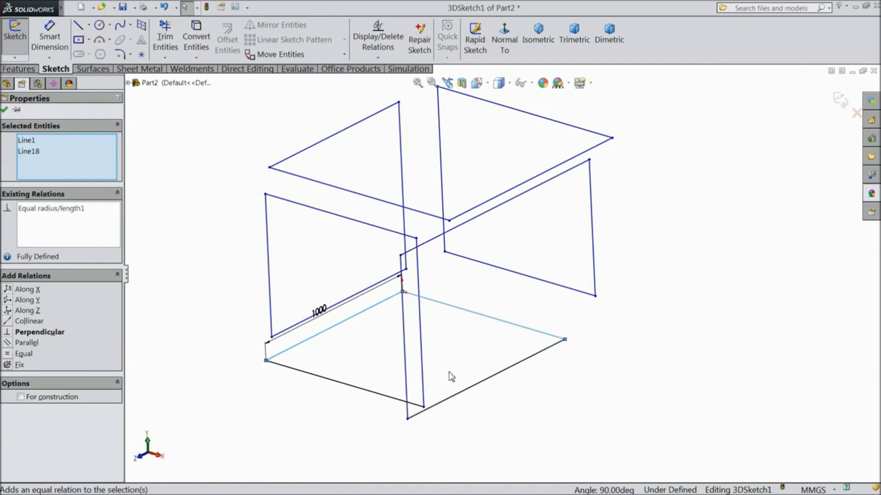
click(373, 393)
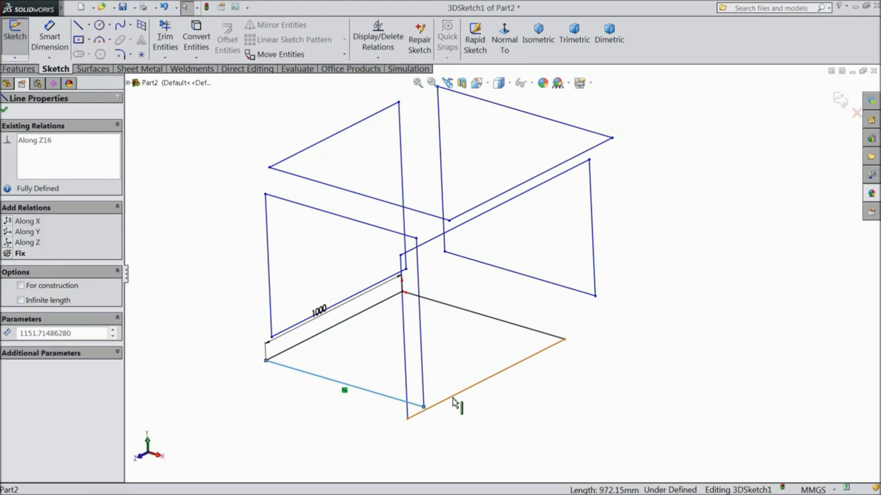
ctrl+click(454, 404)
click(546, 365)
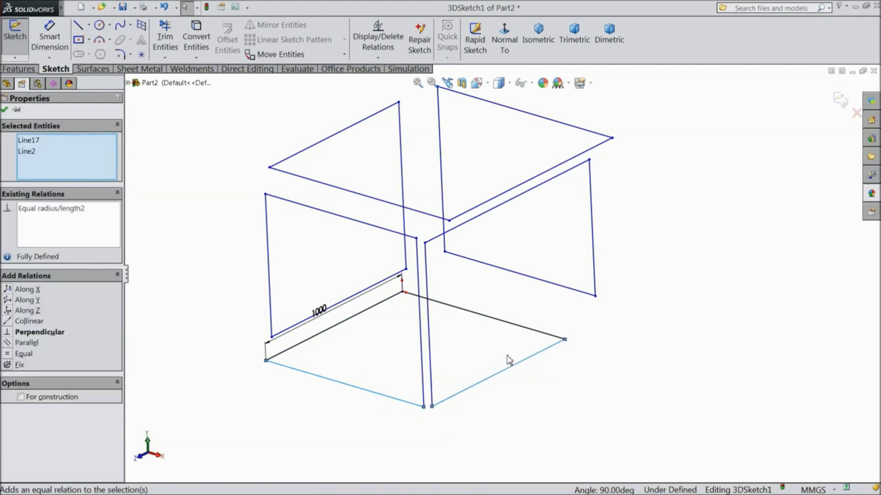
Add Equal relations between the two adjacent front vertical lines and between the outer vertical lines of the two side outlines.
click(421, 344)
ctrl+click(428, 325)
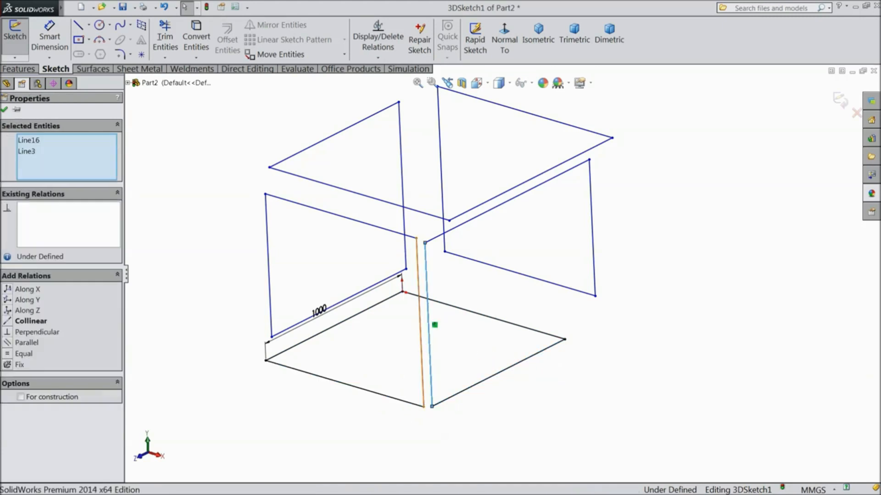
click(511, 302)
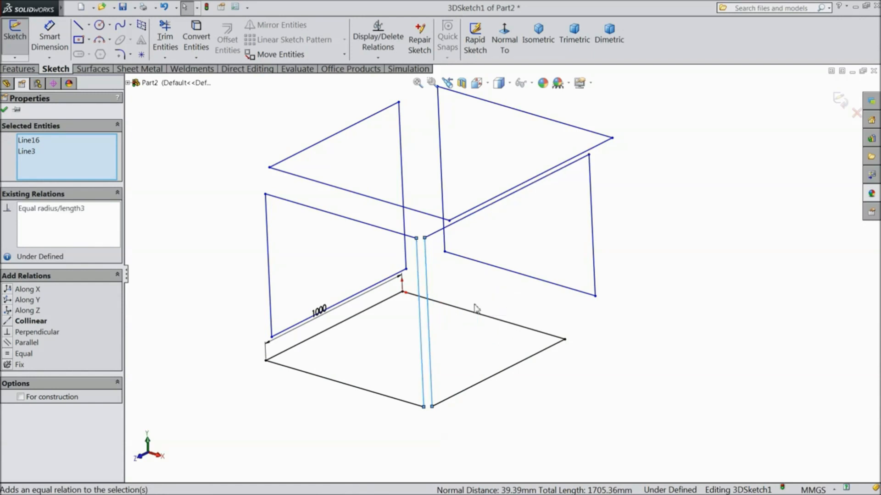
click(269, 258)
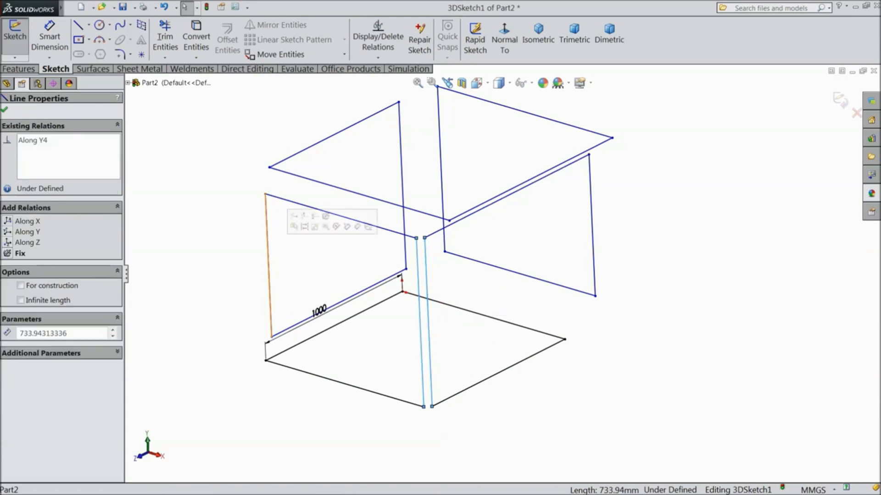
ctrl+click(592, 257)
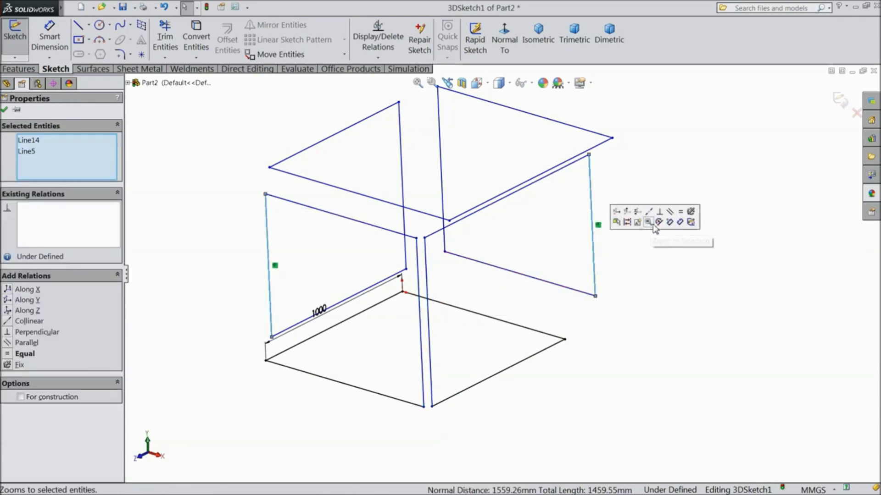
click(682, 213)
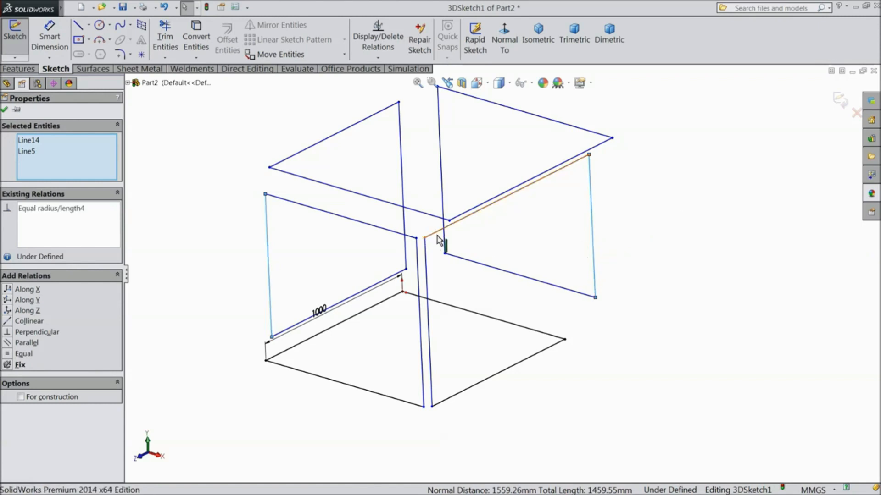
Add Equal relations between the upper lines of the two side outlines and between the two front lines of the top outline.
click(437, 233)
ctrl+click(391, 236)
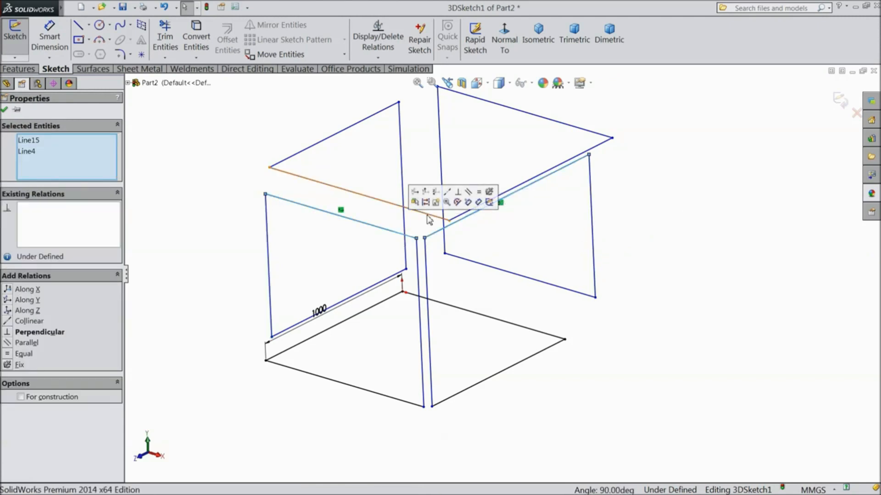
click(482, 198)
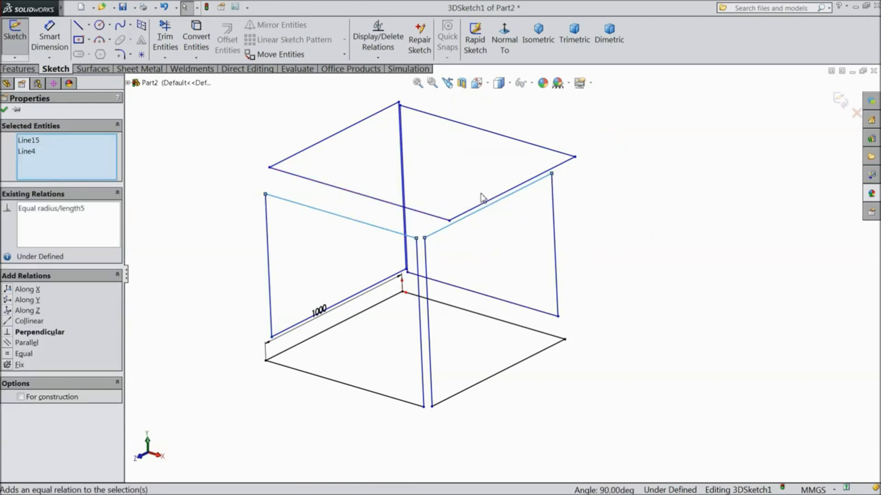
click(465, 213)
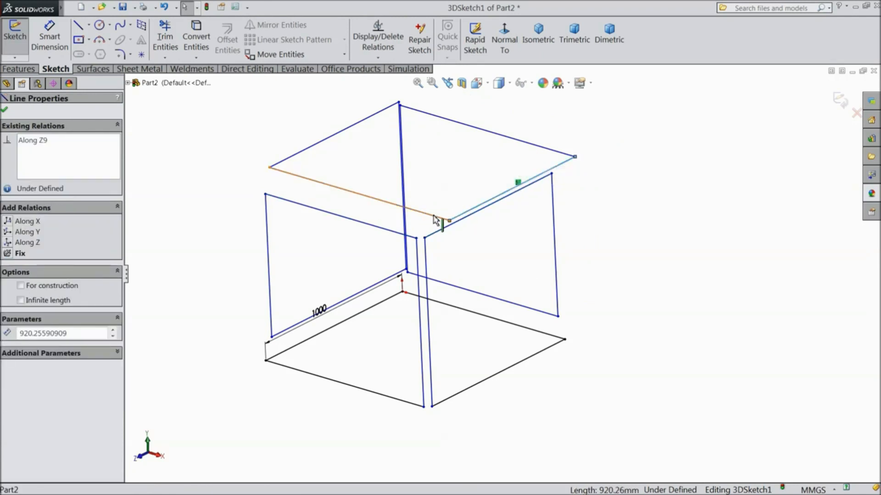
ctrl+click(438, 217)
click(521, 175)
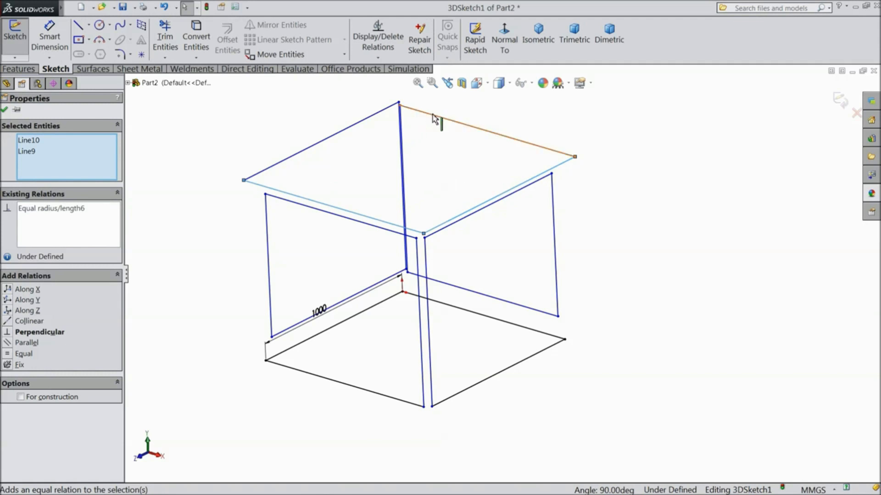
Add Equal relations between the two rear lines of the top outline and between the two adjacent rear vertical lines.
click(435, 119)
ctrl+click(357, 124)
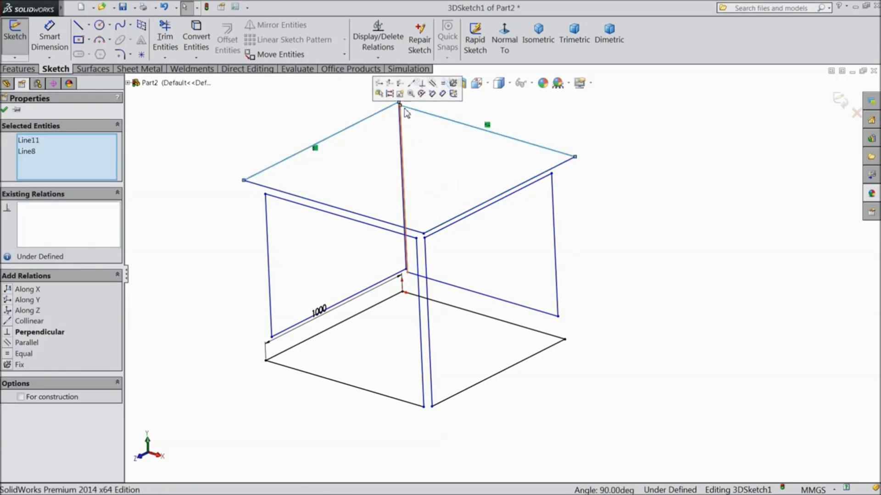
click(443, 83)
click(401, 153)
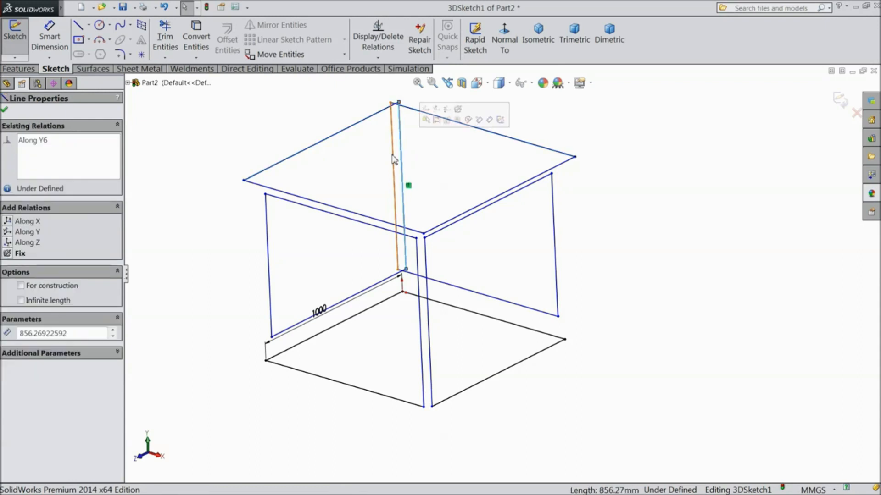
ctrl+click(394, 179)
click(480, 119)
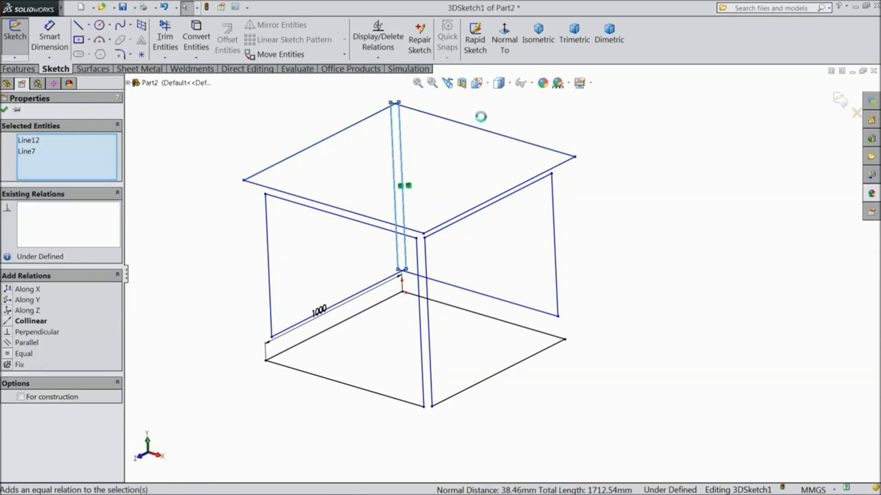
Reposition the top outline's outer corner point to about X -327, Y 988, Z 923 mm, spreading the outlines apart.
scroll(424, 185, down, 2)
mouse_move(284, 206)
mouse_down()
mouse_move(283, 186)
mouse_move(250, 164)
mouse_up()
scroll(282, 198, up, 3)
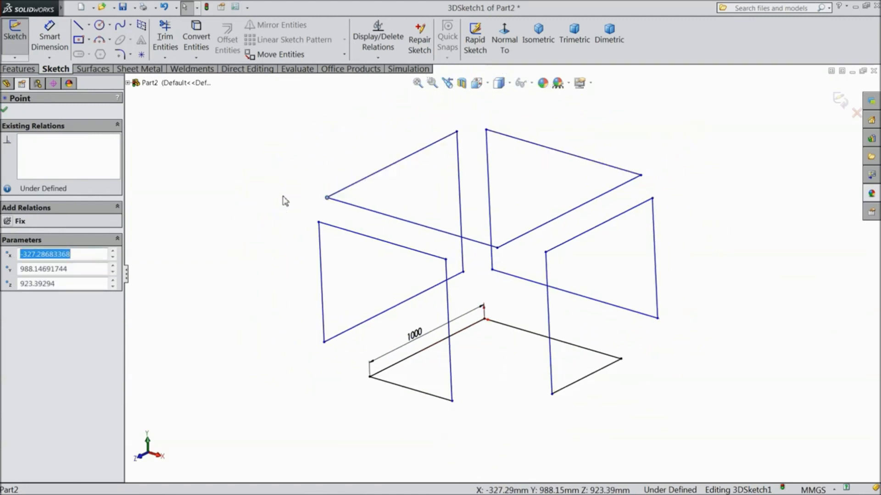
mouse_move(235, 209)
middle_down()
mouse_move(248, 200)
mouse_move(242, 210)
middle_up()
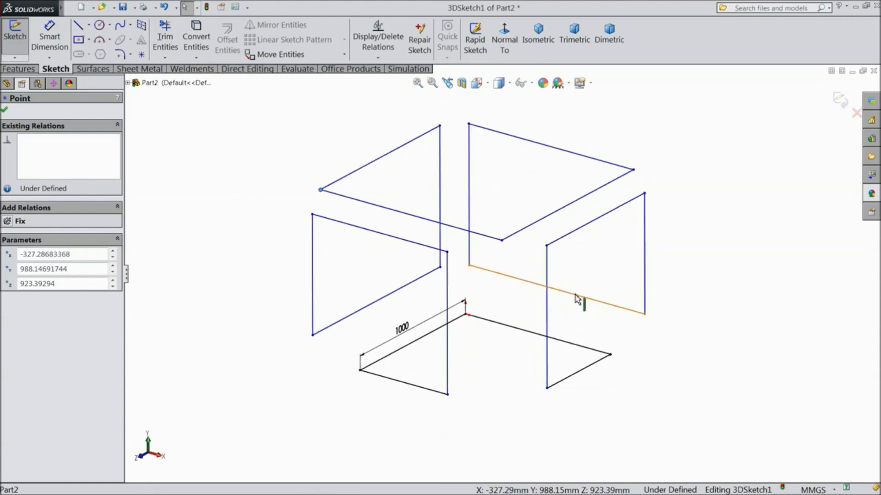
scroll(579, 299, down, 2)
click(5, 111)
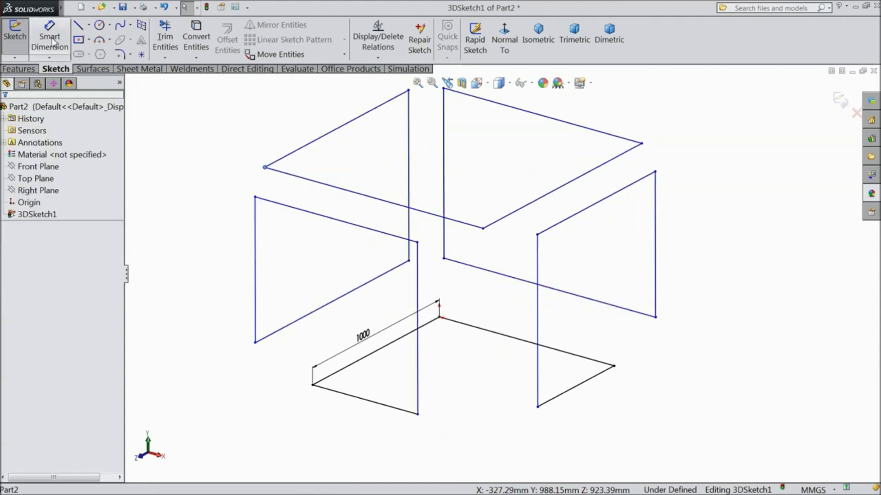
Dimension the front base line along X to 900 mm and the front vertical line rising from it to 1000 mm.
click(365, 400)
click(358, 428)
text(900)
key(Return)
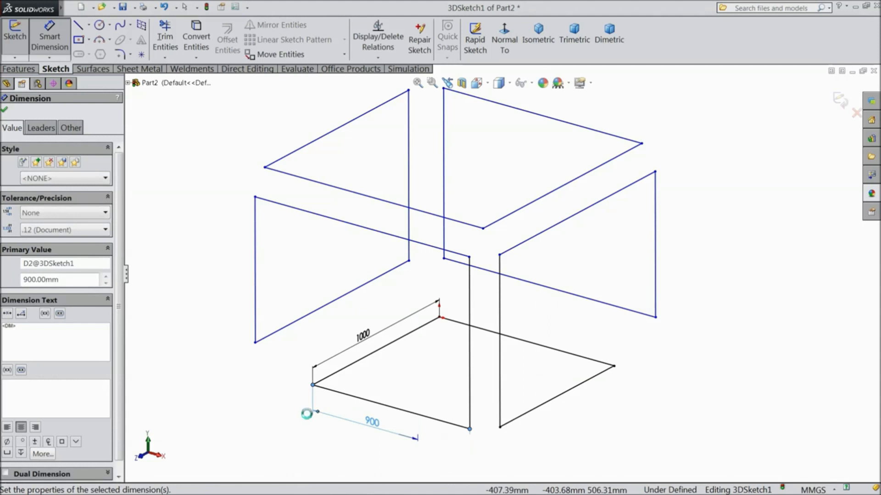
click(469, 366)
click(447, 363)
text(1000)
key(Return)
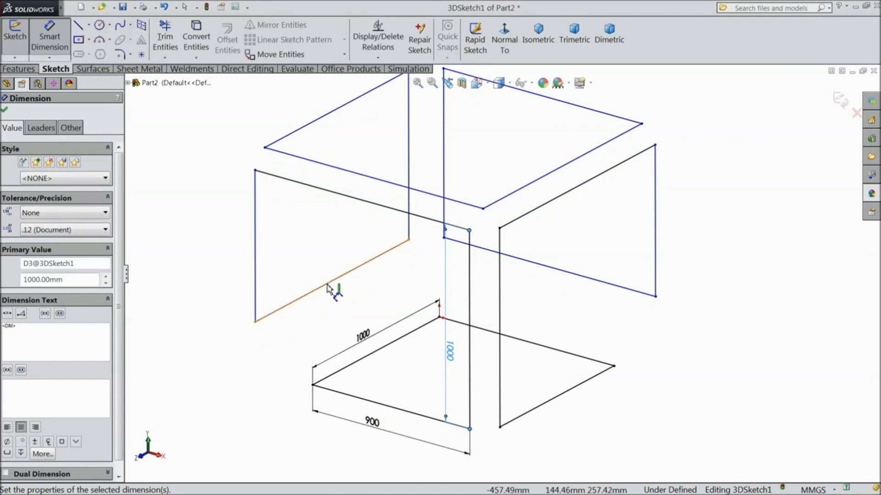
Dimension the side outline's outer vertical line to 900 mm and its lower line along Z to 1000 mm.
click(255, 266)
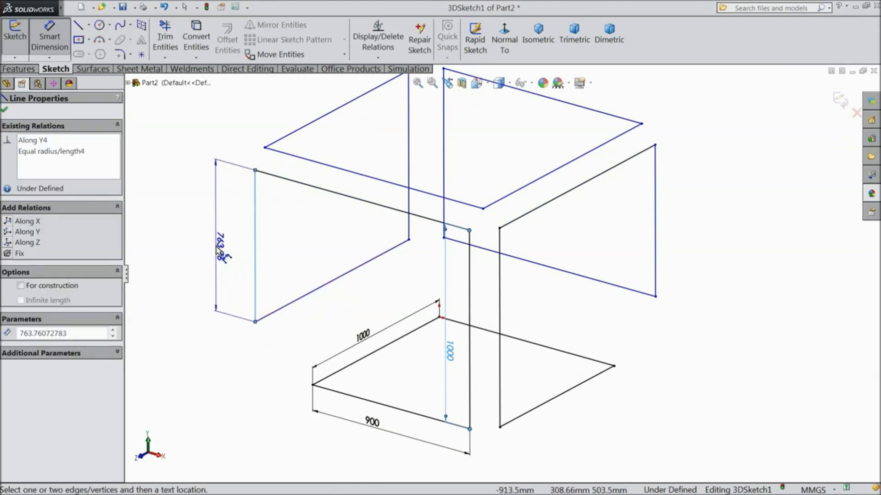
click(220, 250)
text(900)
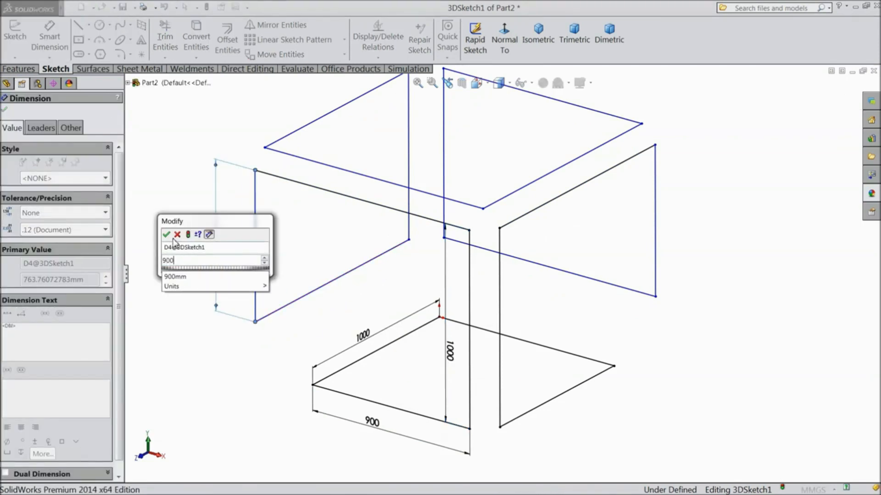
click(166, 234)
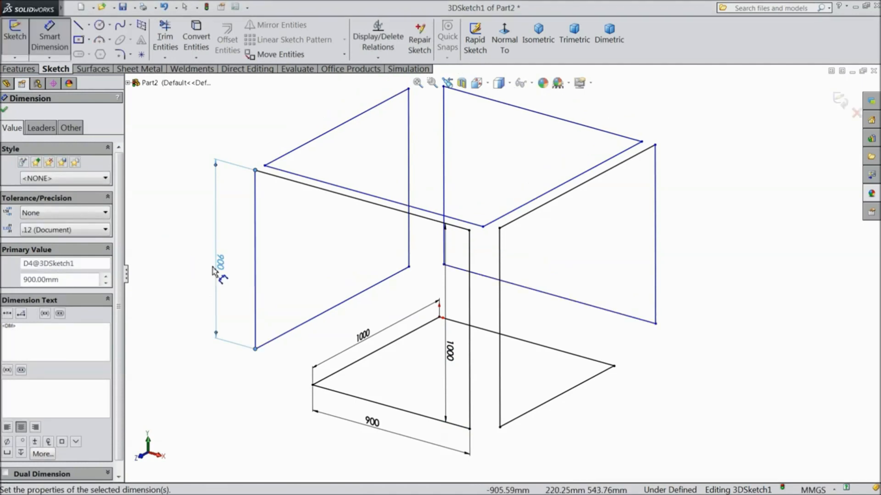
click(341, 303)
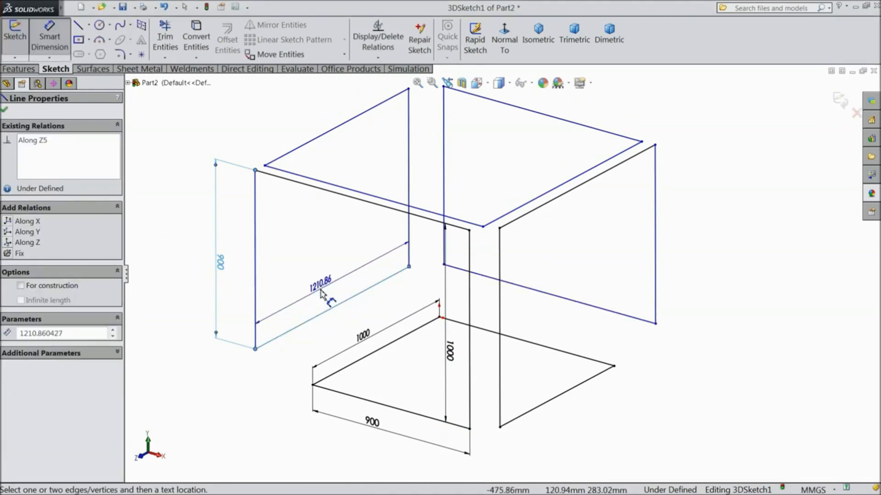
click(321, 293)
text(10)
text(0)
click(271, 278)
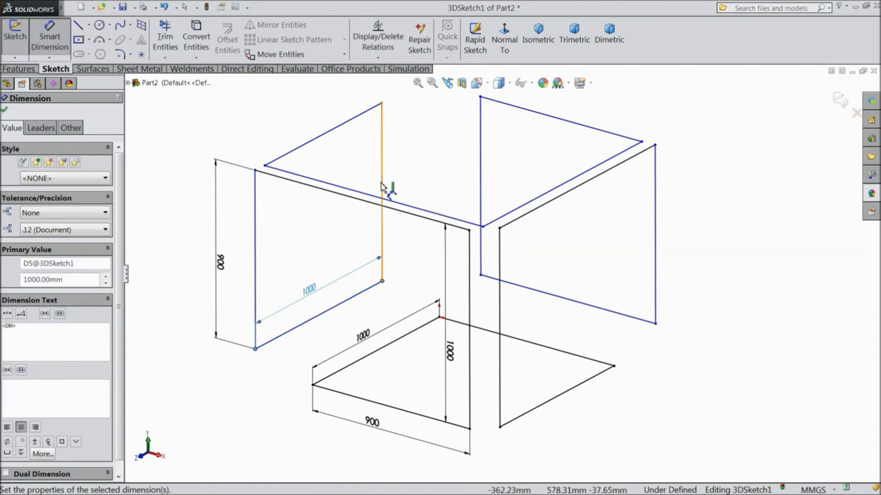
Dimension the top outline's line along Z to 900 mm and the rear vertical line descending from it to 1000 mm.
click(381, 186)
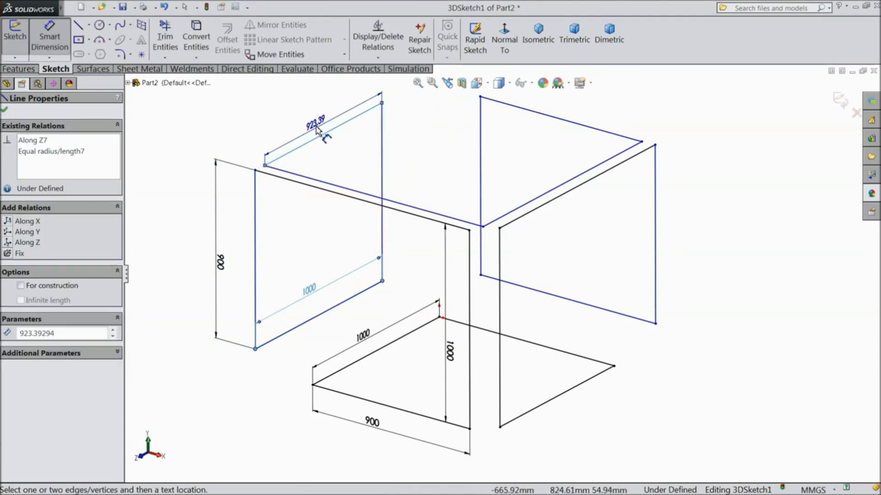
click(317, 121)
text(900)
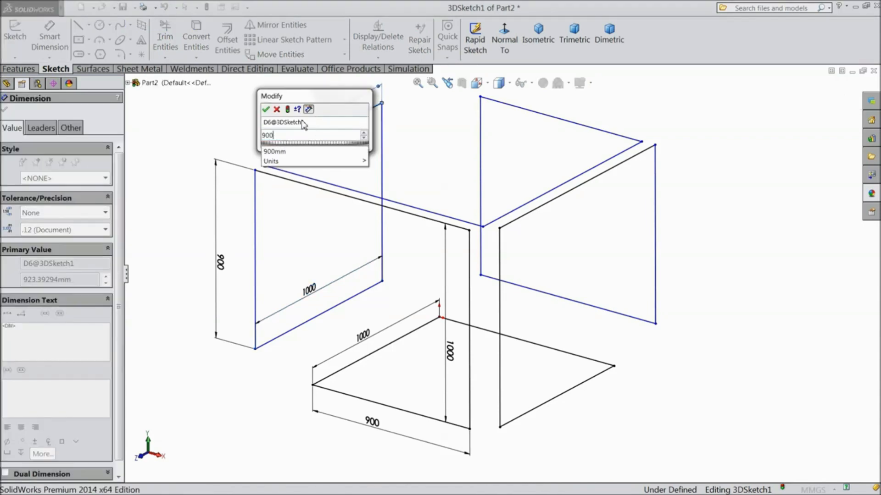
click(265, 109)
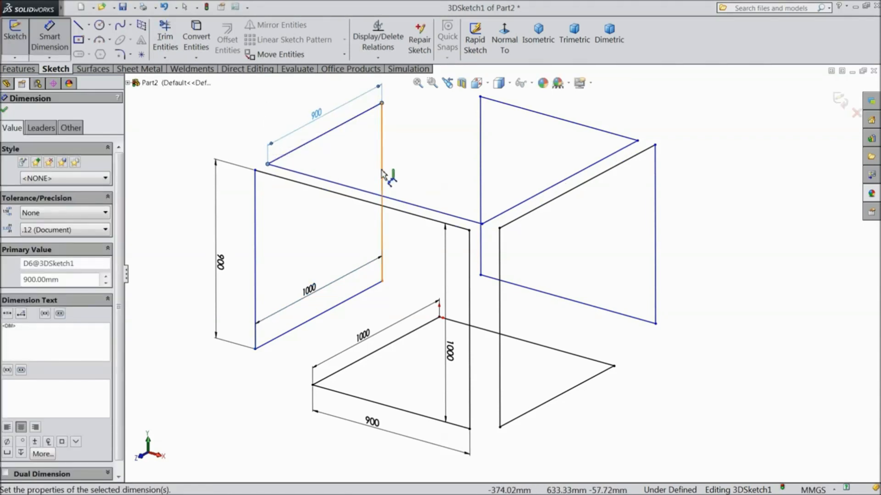
click(381, 174)
click(404, 176)
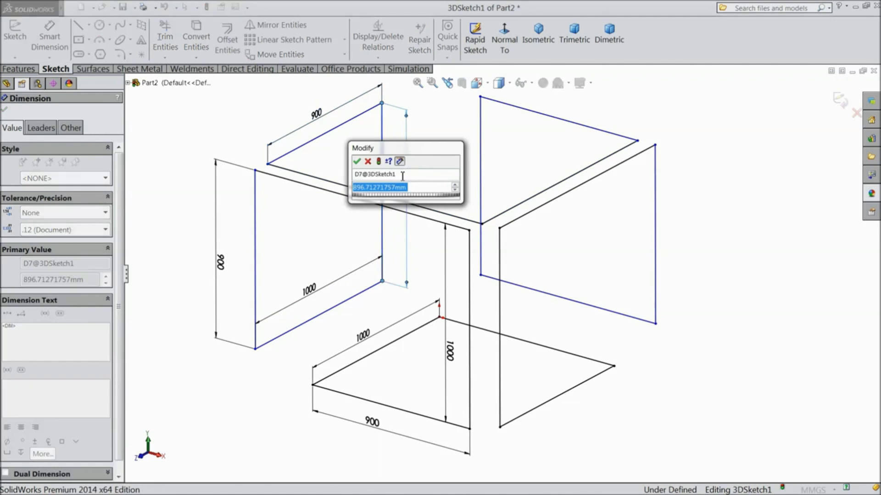
text(1000)
key(Return)
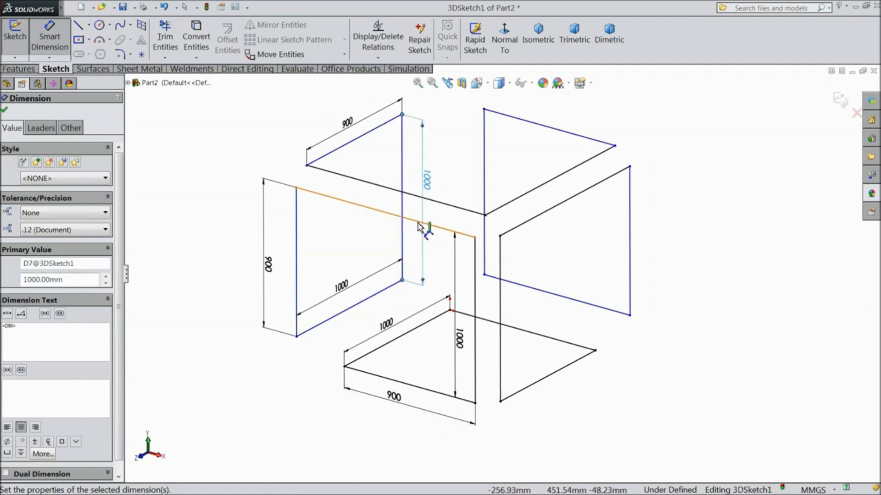
Dimension the side outline's upper line along X to 1000 mm and move the rear vertical line's dimension closer to its line.
click(418, 227)
click(388, 248)
text(1000)
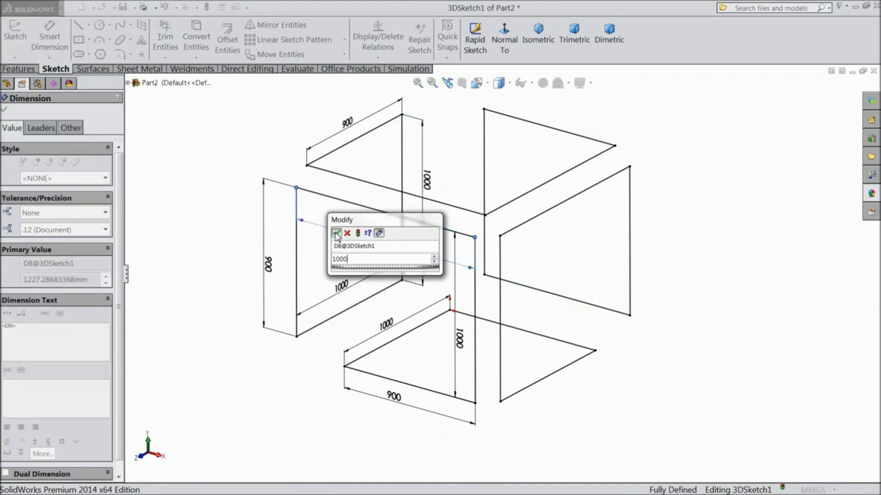
key(Return)
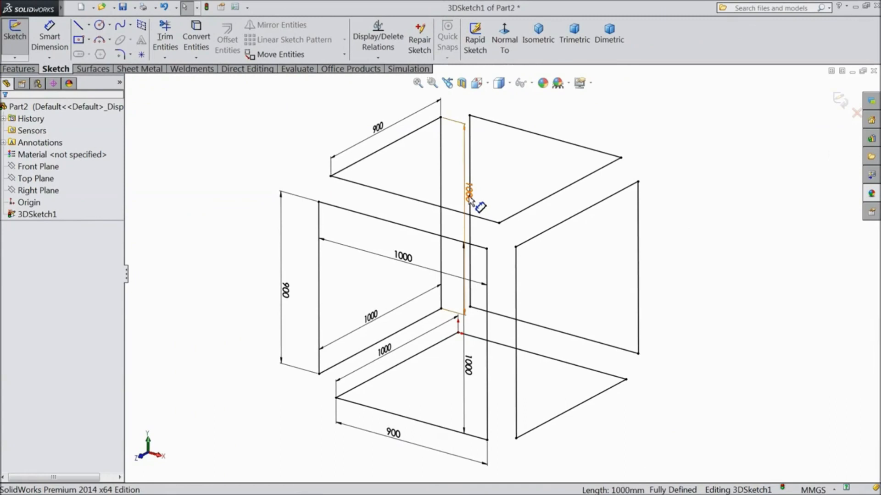
drag(471, 201, 454, 187)
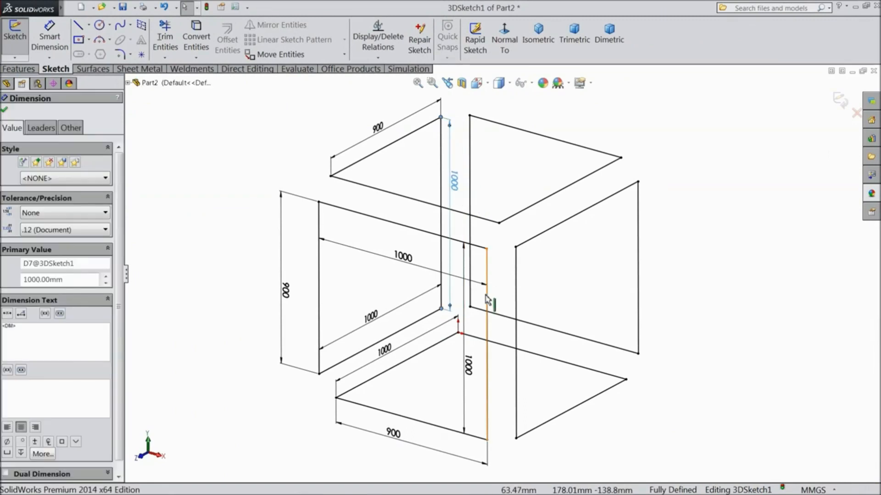
click(34, 55)
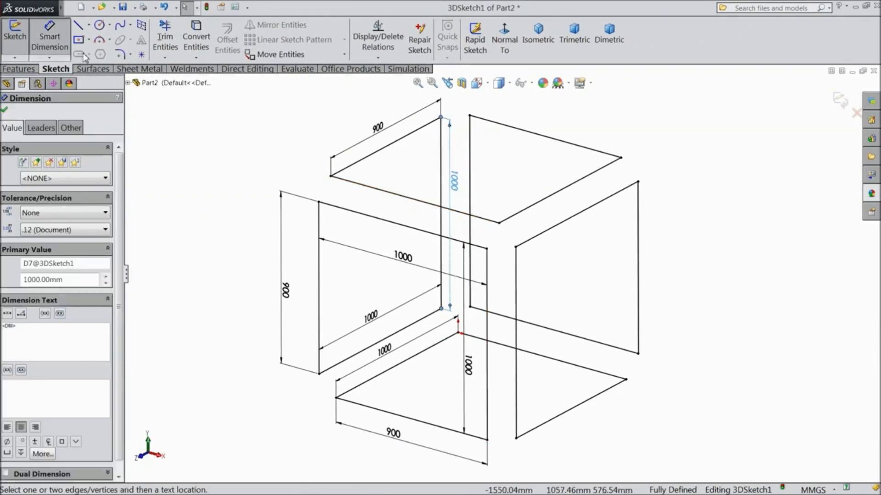
click(539, 136)
key(Escape)
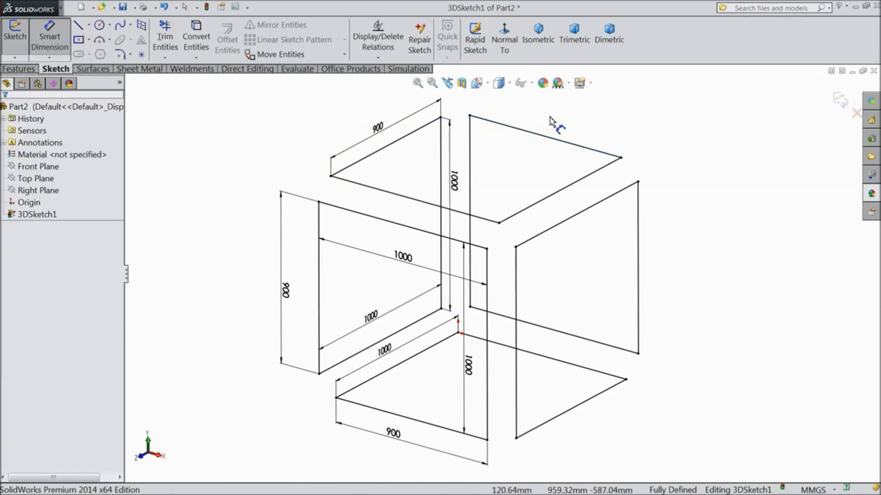
click(565, 190)
key(Escape)
click(462, 212)
key(Escape)
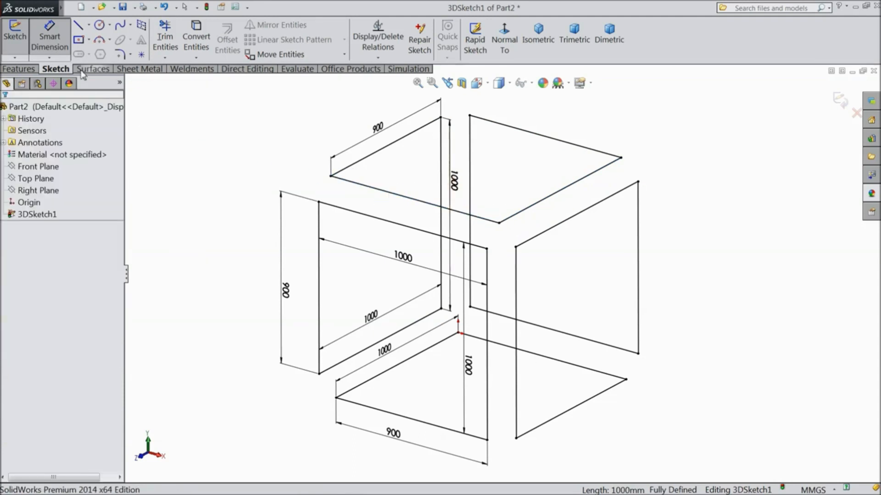
Add 100 mm sketch fillets at the upper end of the left side outline's outer vertical line and the top outline's front-left corner.
click(119, 54)
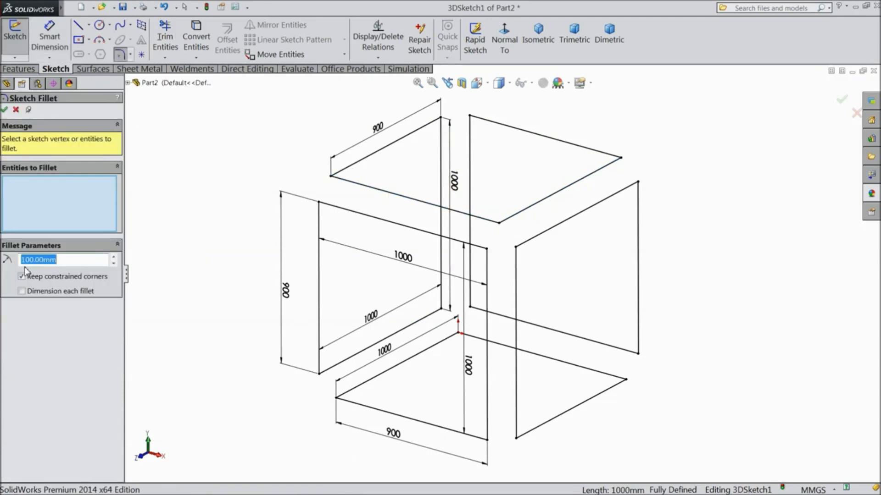
click(320, 205)
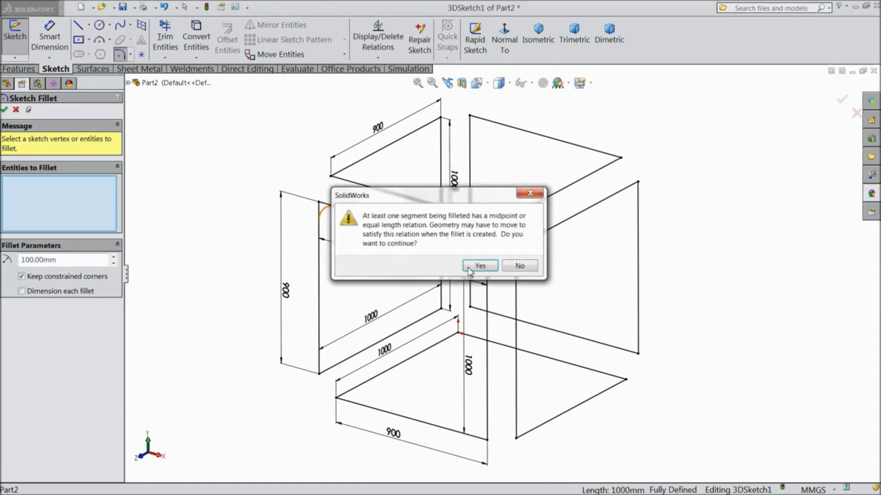
click(479, 266)
click(334, 178)
click(339, 180)
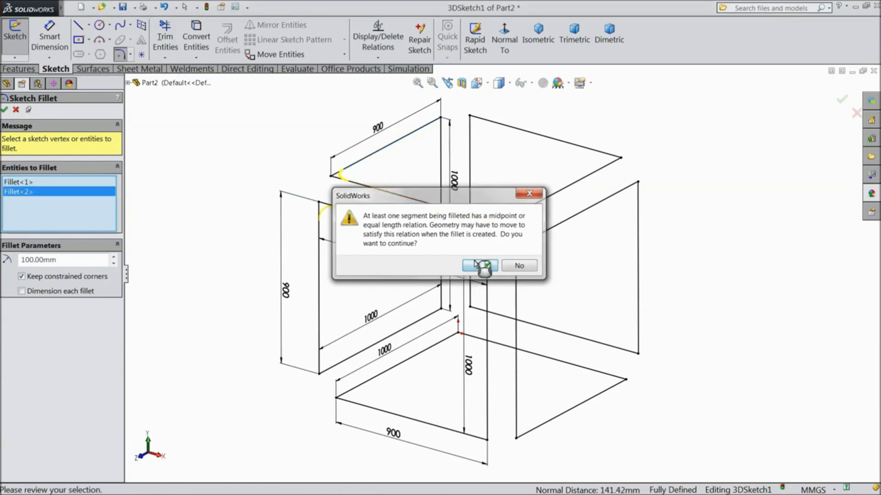
click(477, 265)
Add 100 mm sketch fillets at the top outline's front-right and rear-right corners and where its rear line meets the vertical line.
click(499, 225)
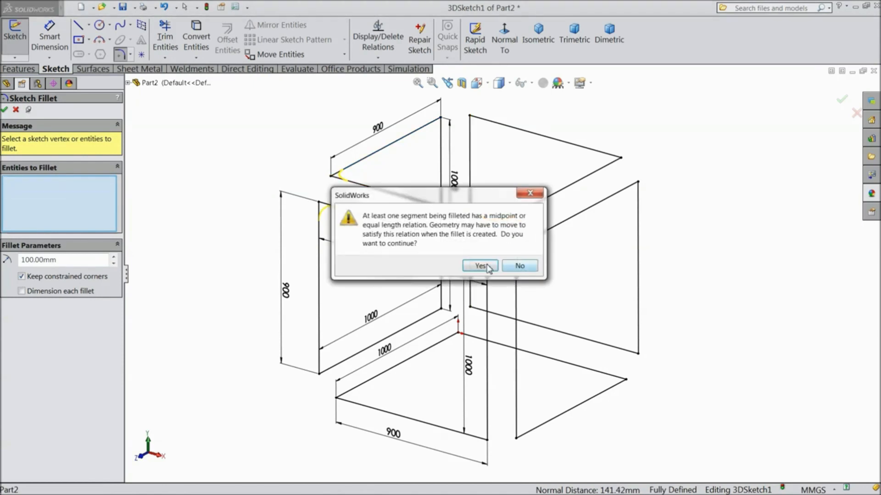
click(477, 266)
click(620, 159)
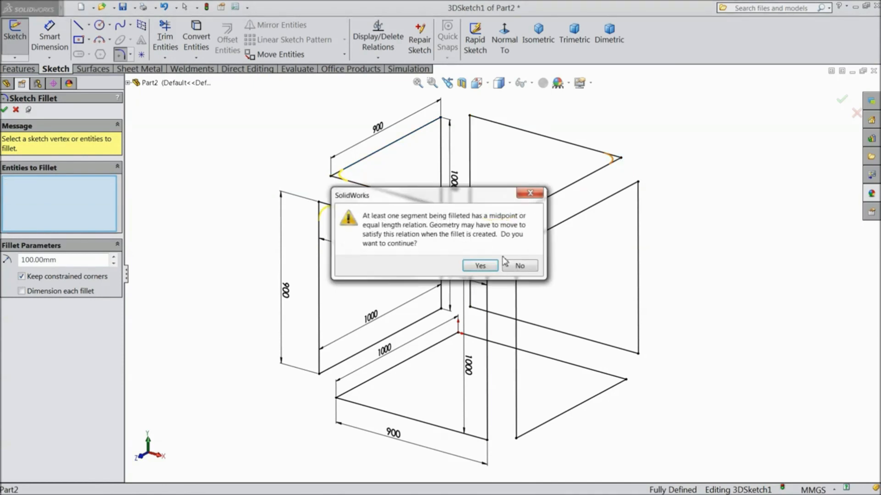
click(479, 267)
click(473, 118)
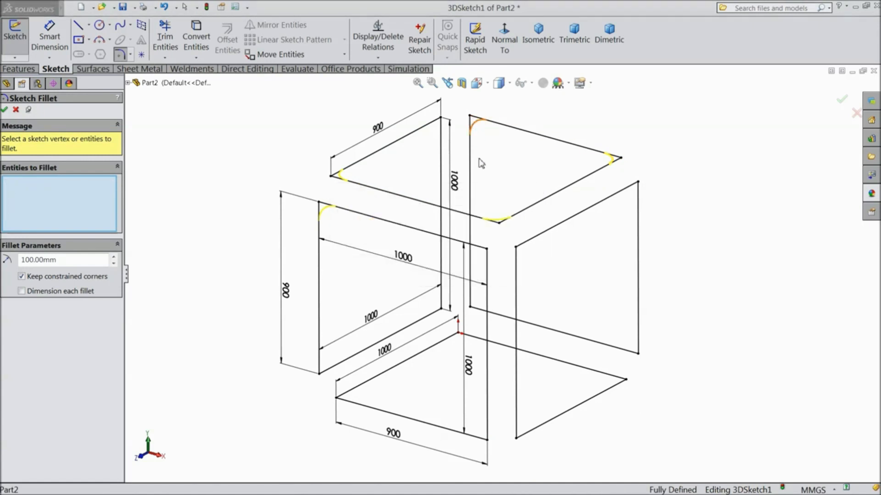
click(480, 267)
Add 100 mm sketch fillets at the right side outline's upper rear, upper front and lower rear corners.
click(637, 182)
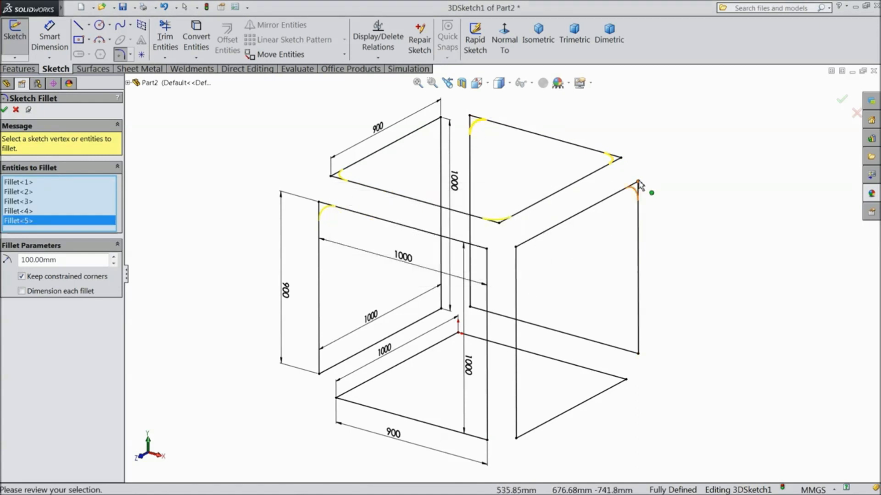
click(480, 267)
click(515, 245)
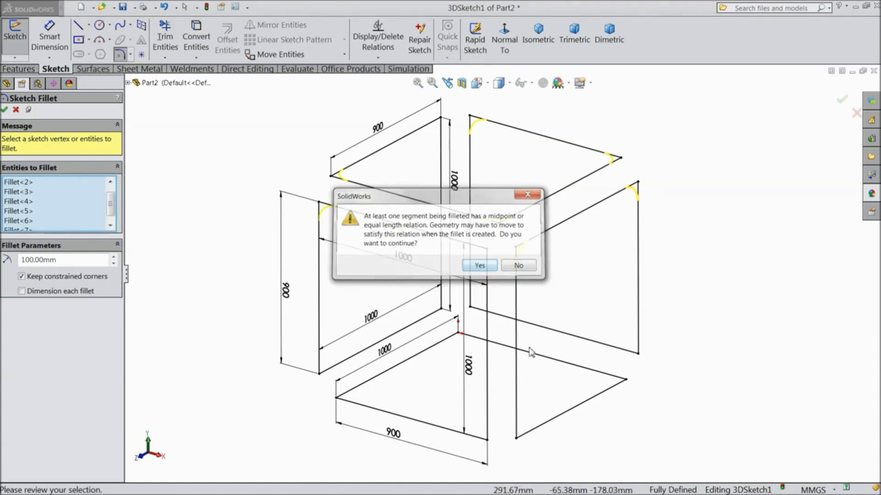
click(479, 267)
click(636, 354)
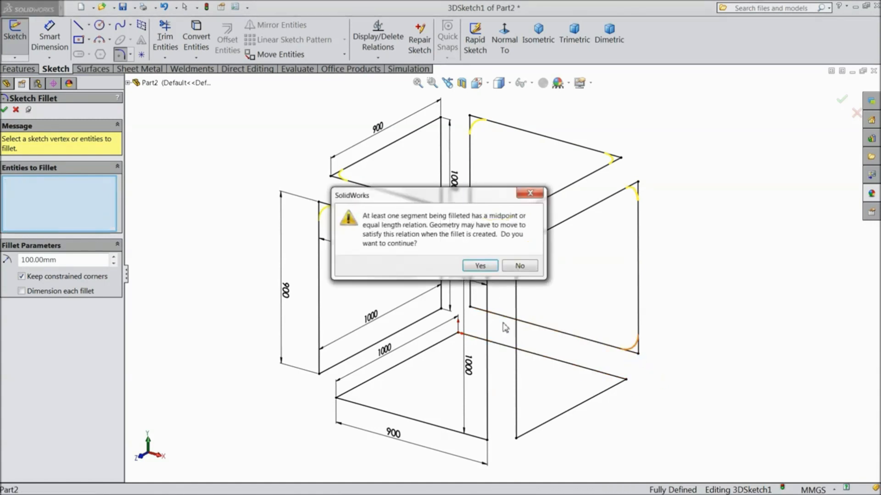
click(488, 273)
Fillet the base outline's rear-right corner and the lower ends of the right side's front vertical and the rear vertical beside the origin at 100 mm.
click(624, 380)
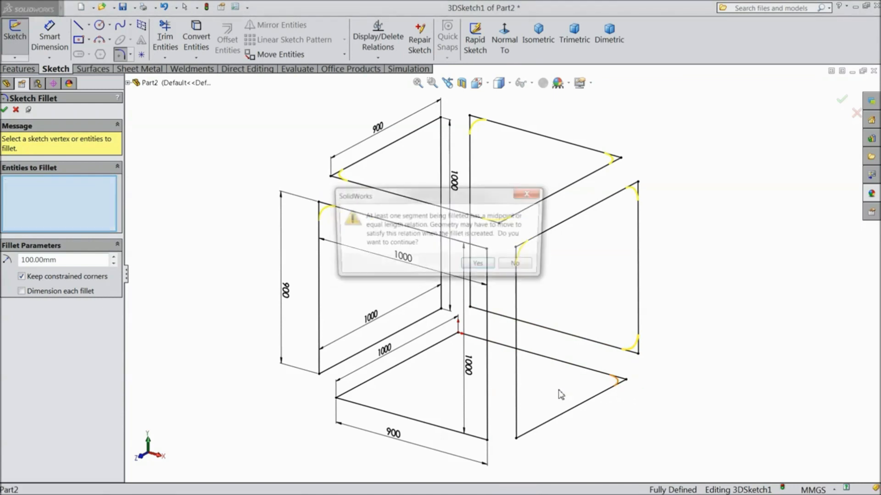
click(489, 268)
click(517, 437)
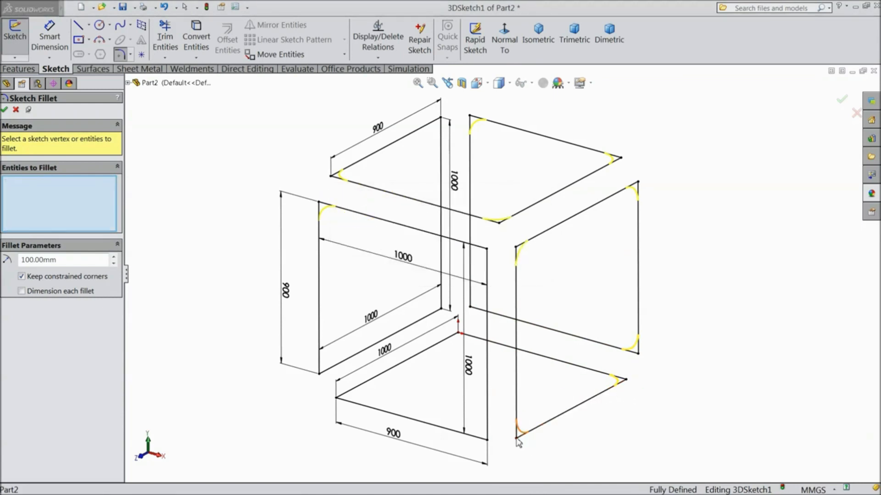
click(482, 268)
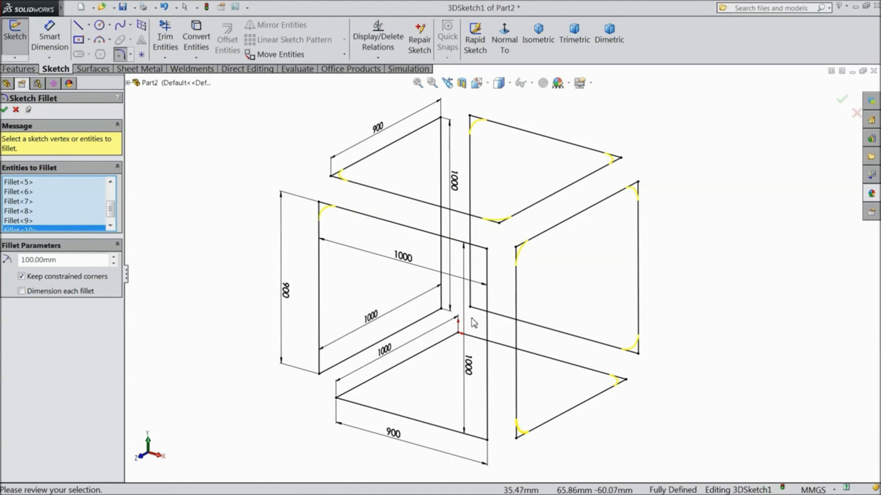
click(470, 307)
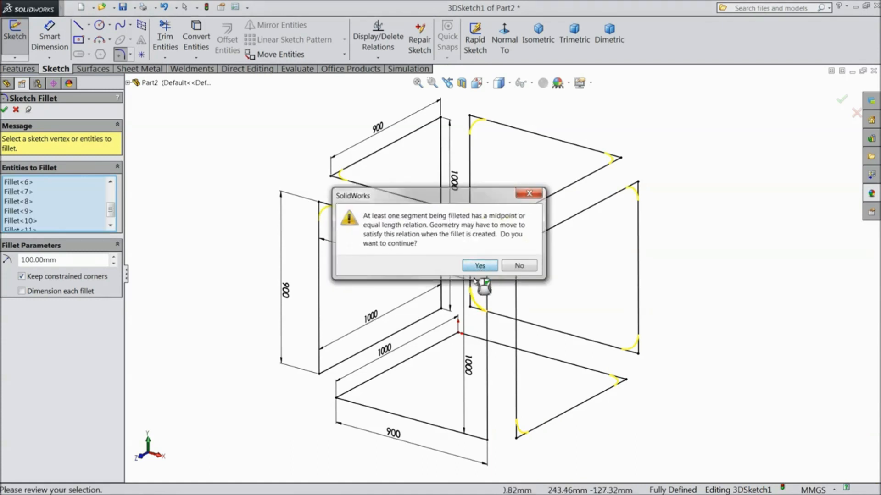
click(483, 269)
Add 100 mm sketch fillets at both ends of the left side outline's lower line along Z.
click(443, 310)
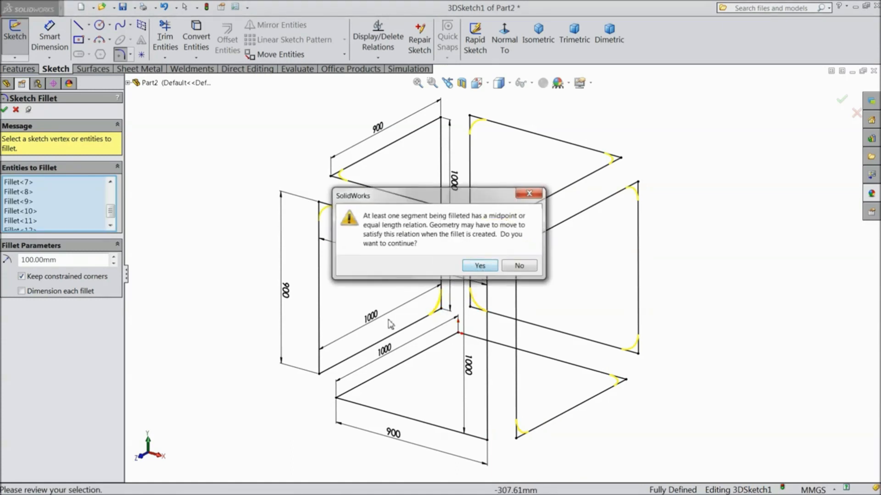
click(483, 268)
click(320, 375)
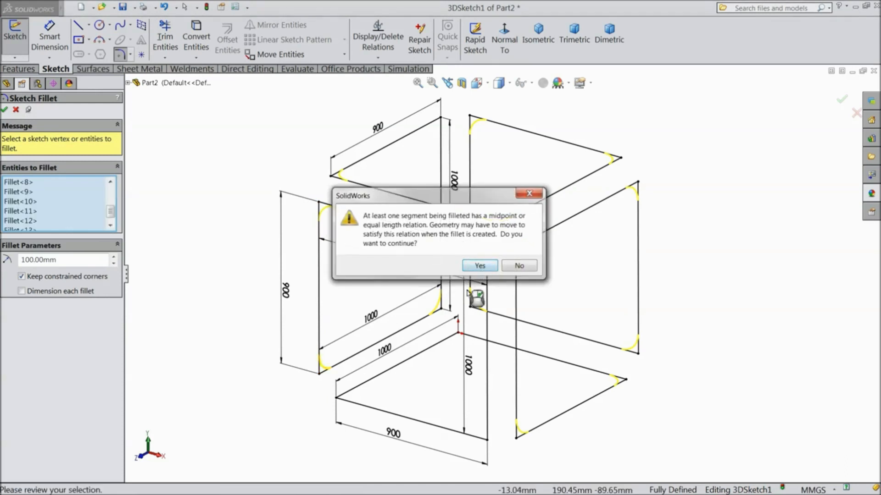
click(483, 269)
Add 100 mm sketch fillets at the base outline's origin corner, front-left corner and the foot of the front vertical line.
click(458, 336)
click(478, 265)
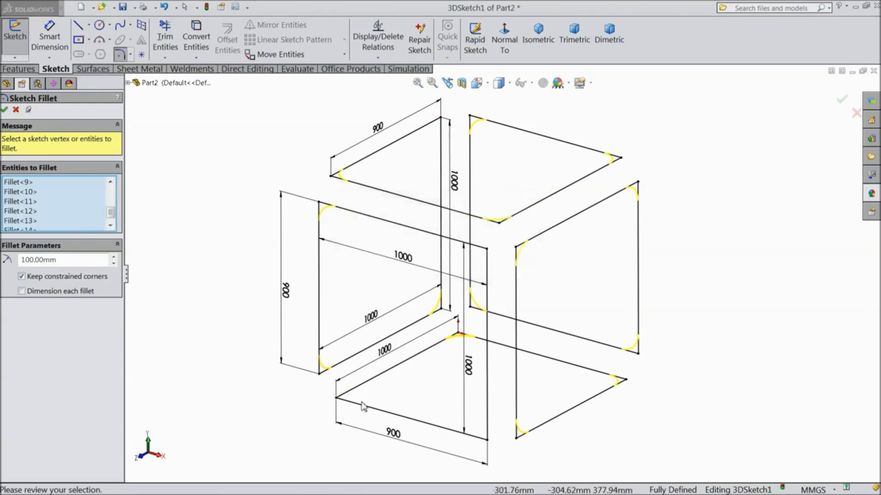
click(337, 398)
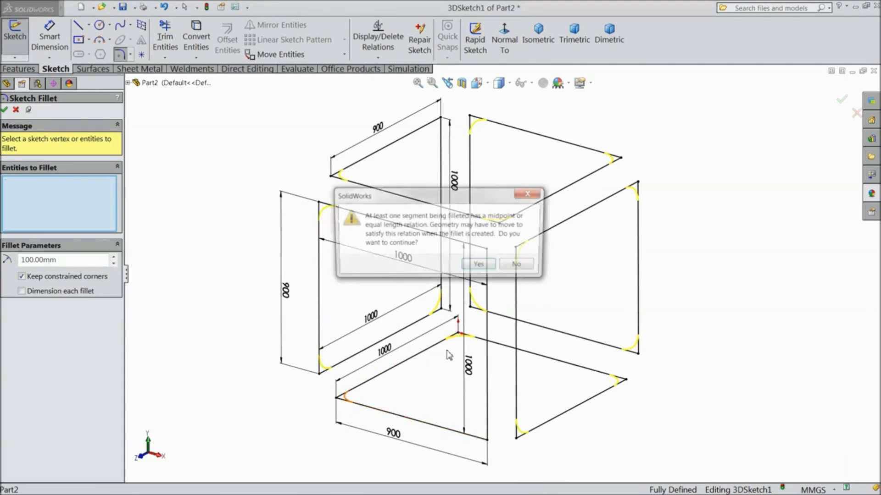
click(478, 264)
click(487, 441)
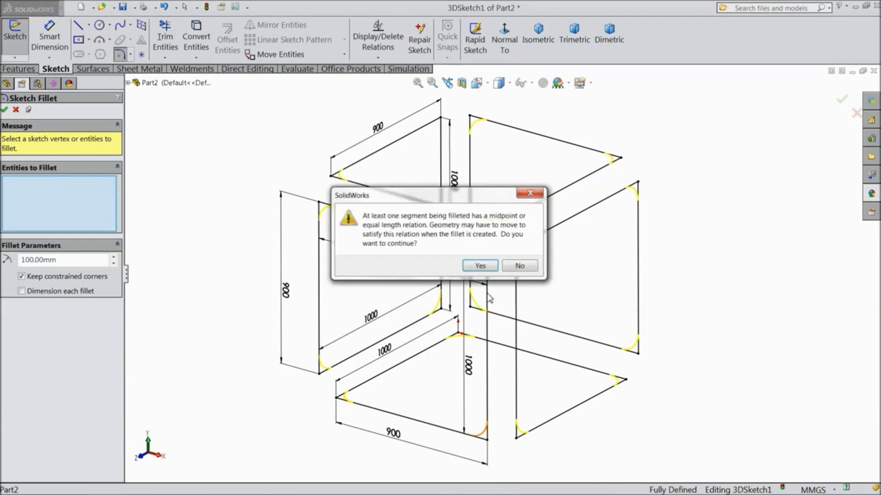
click(480, 267)
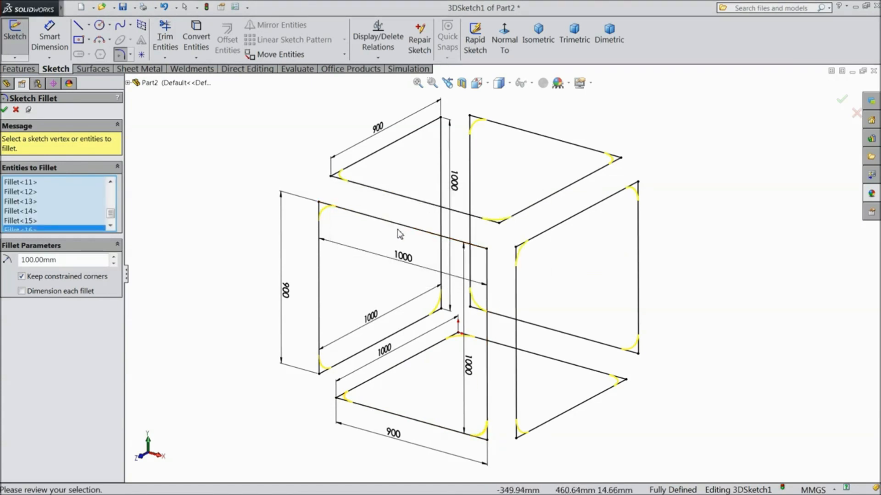
Fillet the upper end of the front vertical line and the top outline's rear-left corner at 100 mm, and apply all the sketch fillets.
drag(111, 212, 111, 222)
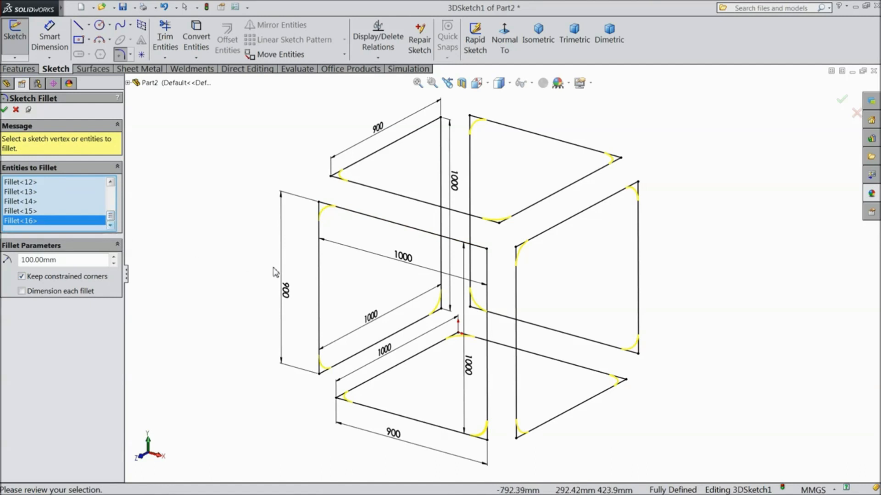
click(487, 250)
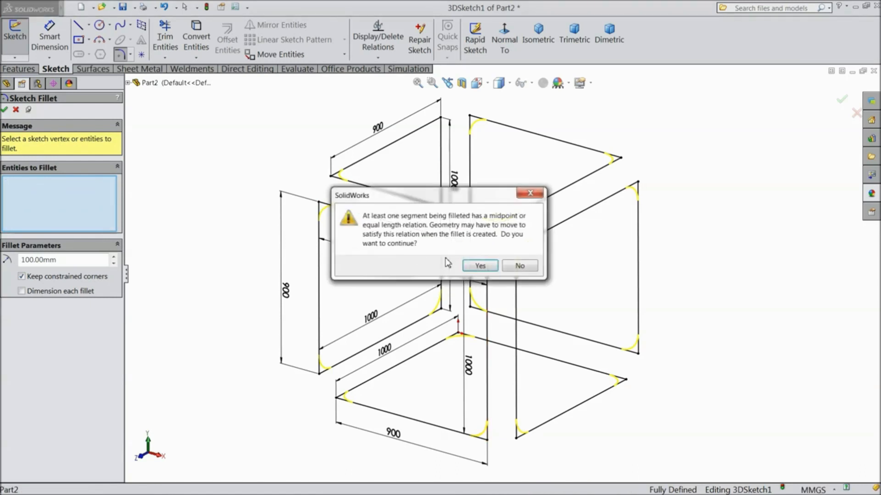
click(480, 266)
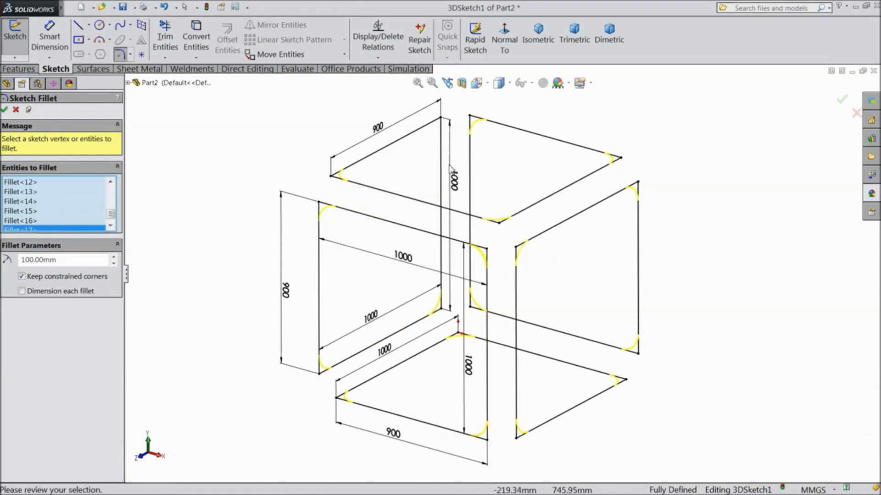
click(441, 119)
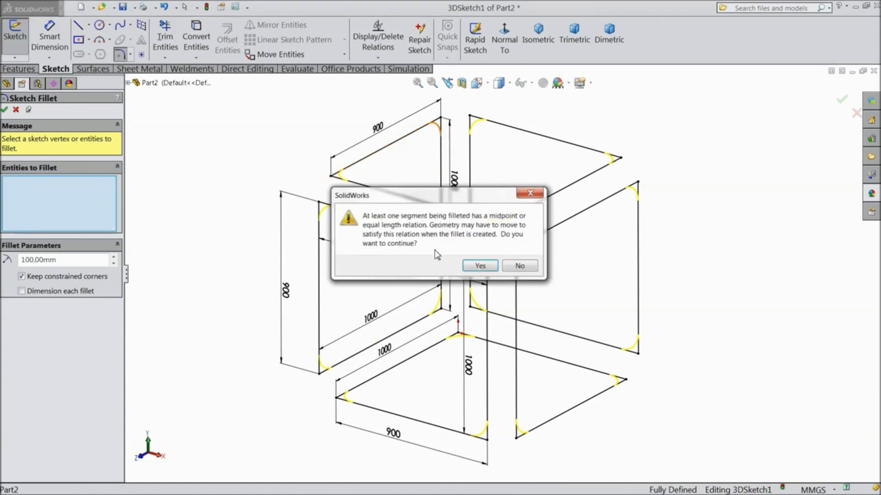
click(478, 266)
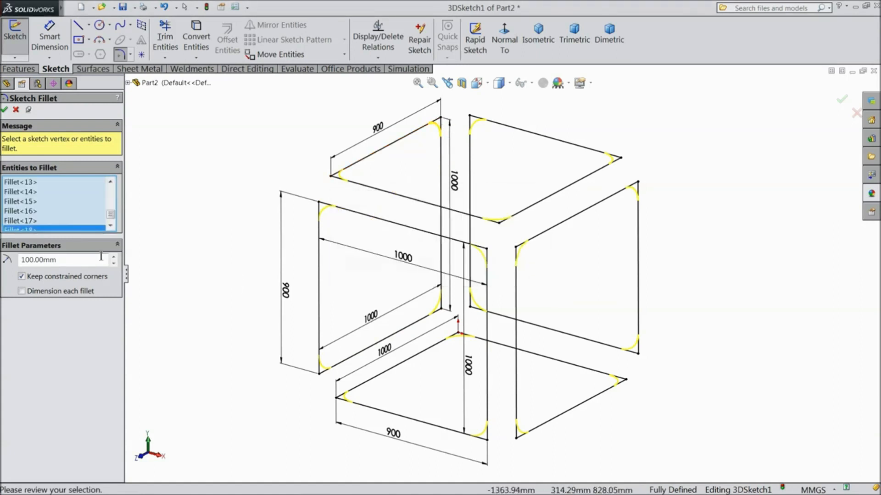
click(4, 111)
click(3, 111)
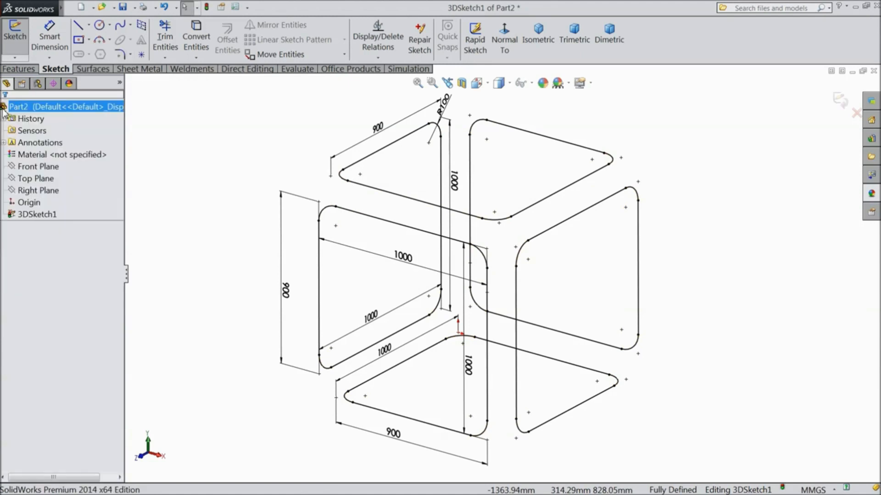
Exit the 3D sketch and select its complete chain of connected lines and arcs.
click(839, 100)
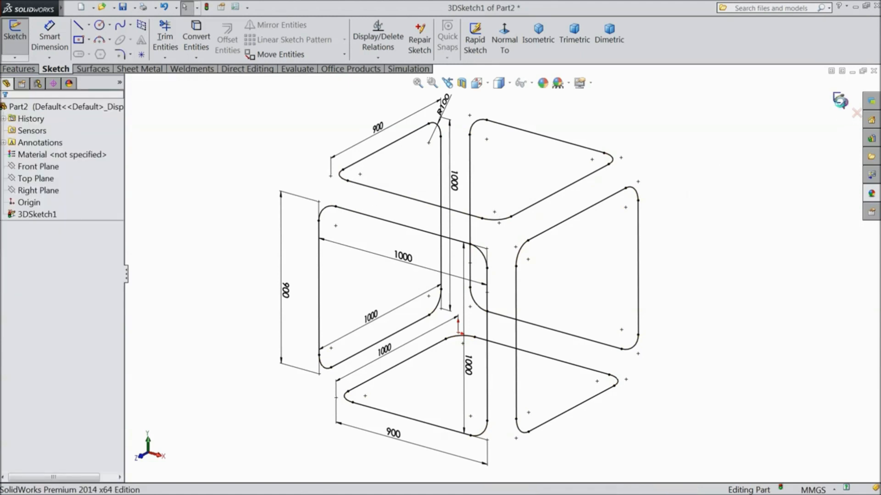
click(438, 211)
right_click(438, 210)
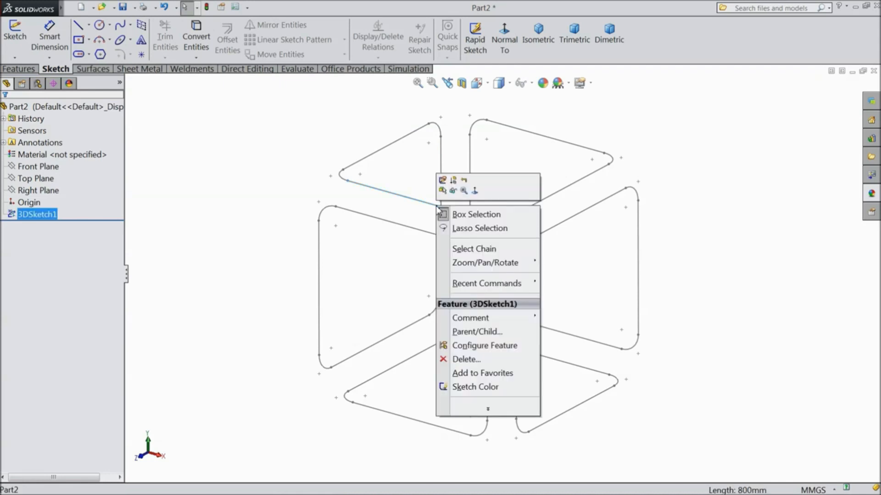
click(472, 251)
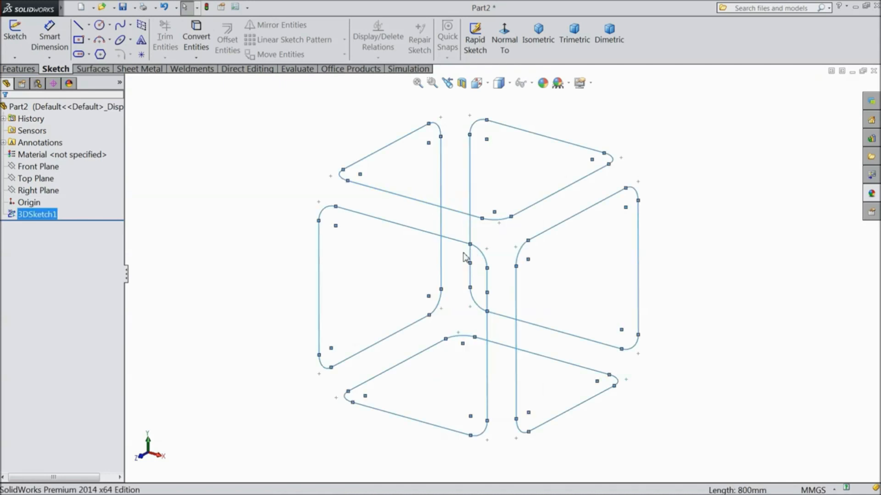
Create a reference plane parallel to the Front Plane through the endpoint where the base outline's rear-left fillet meets its left line.
ctrl+click(39, 169)
click(40, 168)
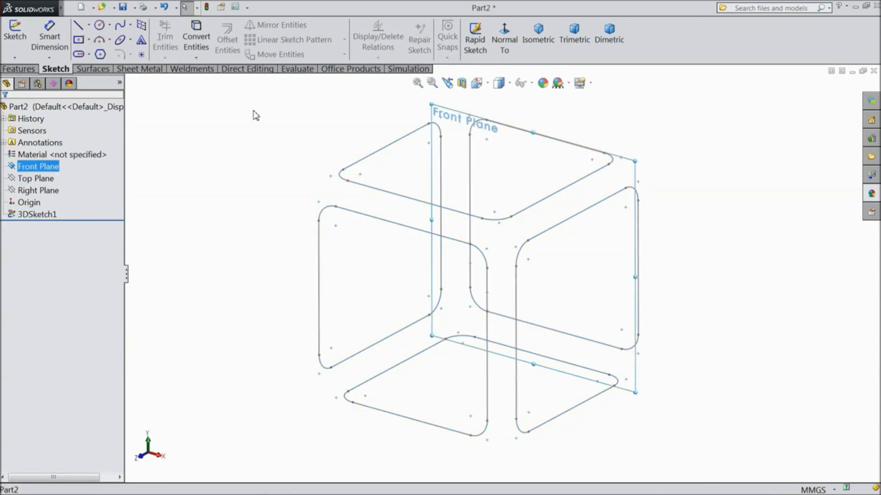
click(28, 70)
click(504, 40)
click(503, 70)
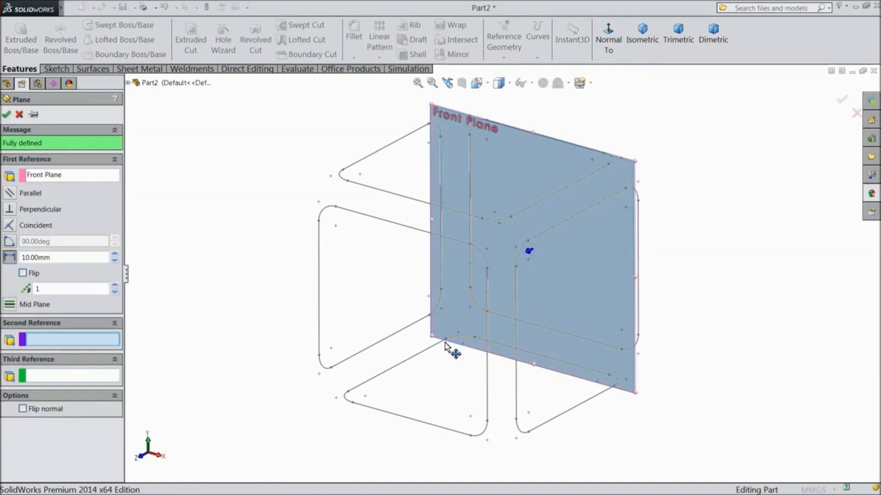
scroll(449, 344, down, 2)
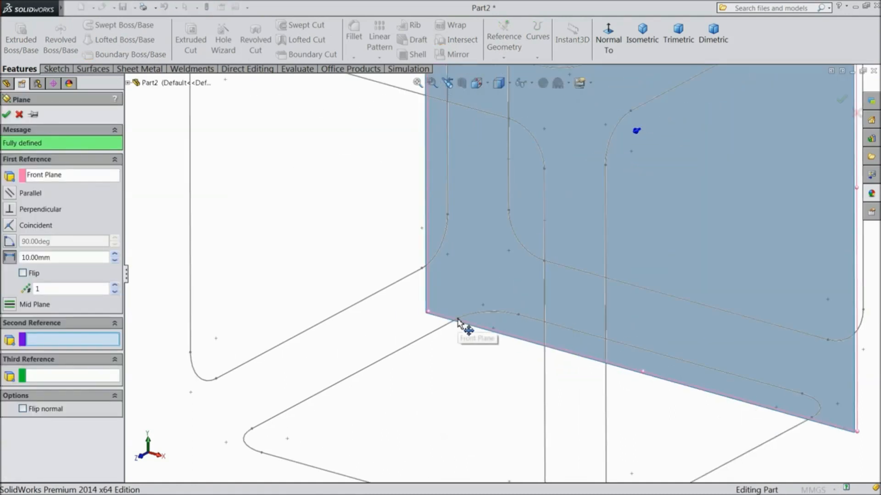
scroll(461, 326, down, 3)
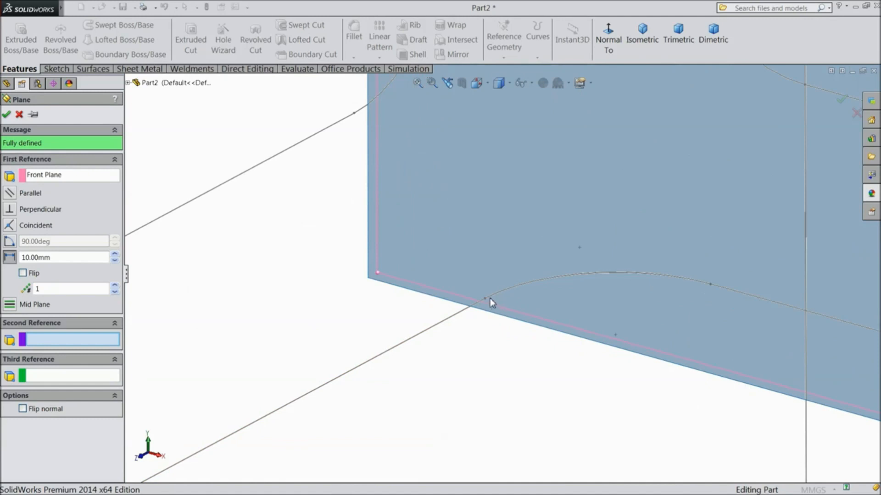
click(485, 299)
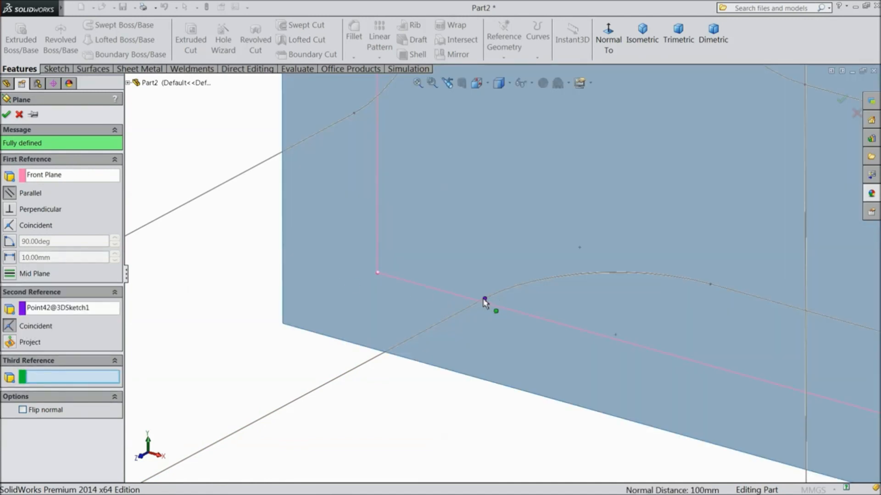
click(7, 115)
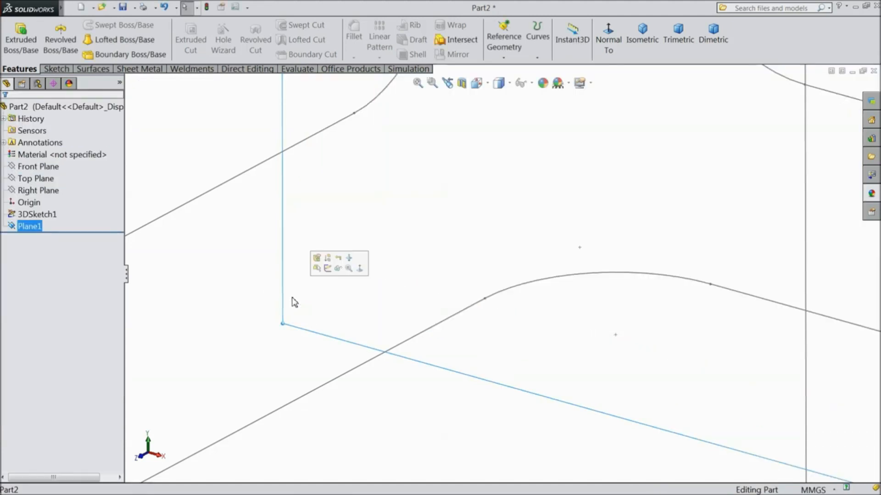
On the new plane, sketch a circle of about 36 mm radius centred on the sketch origin at the base outline's fillet endpoint.
click(327, 268)
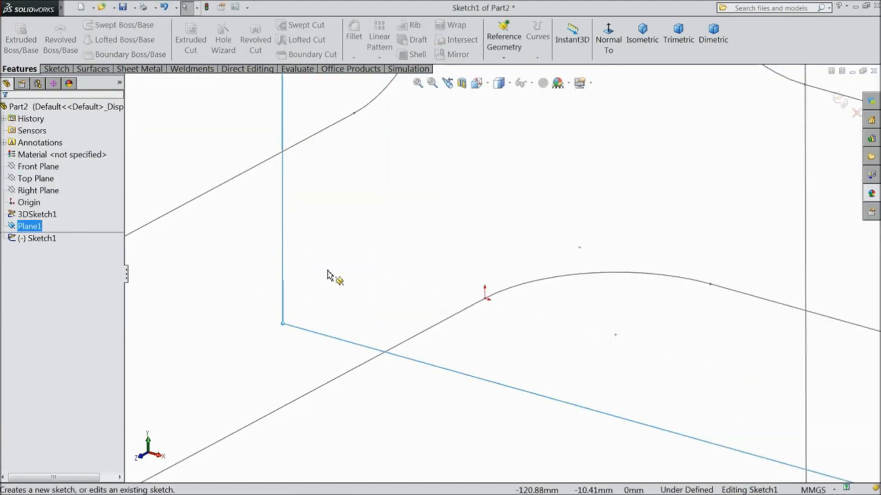
click(56, 70)
click(99, 25)
key(z)
key(z)
key(z)
key(z)
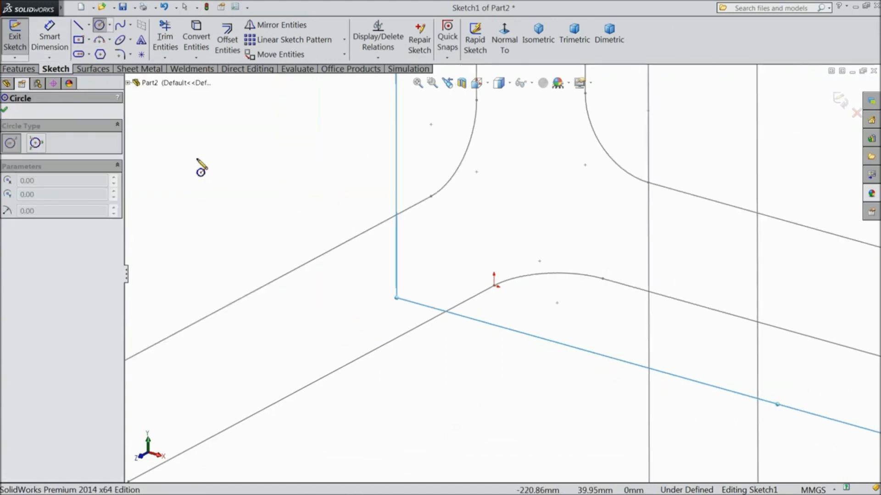
scroll(524, 285, down, 4)
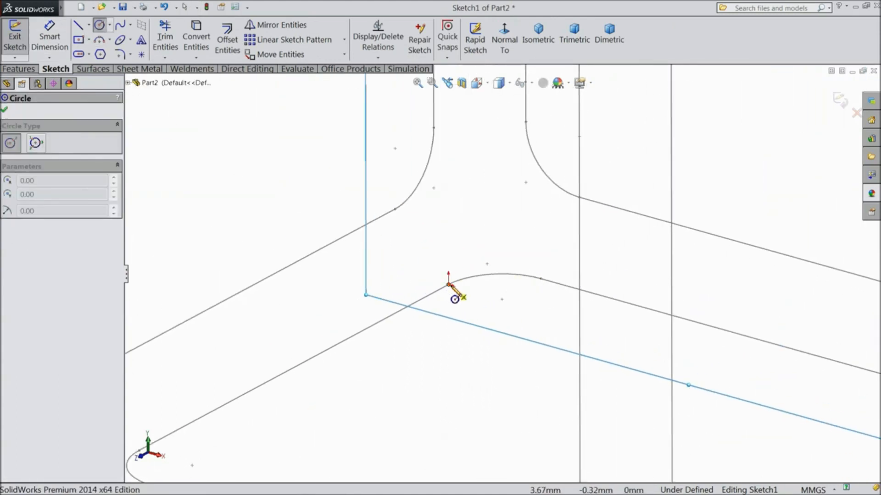
drag(449, 284, 430, 280)
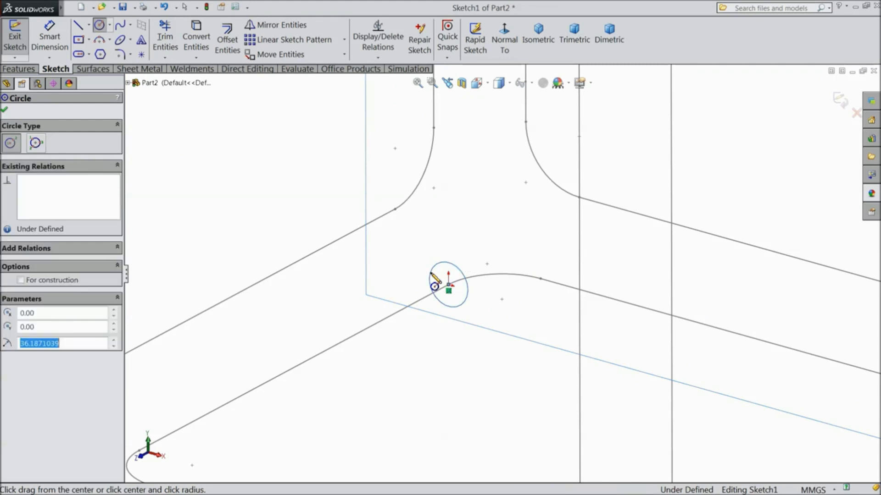
Dimension the circle's diameter as 100 mm.
click(49, 36)
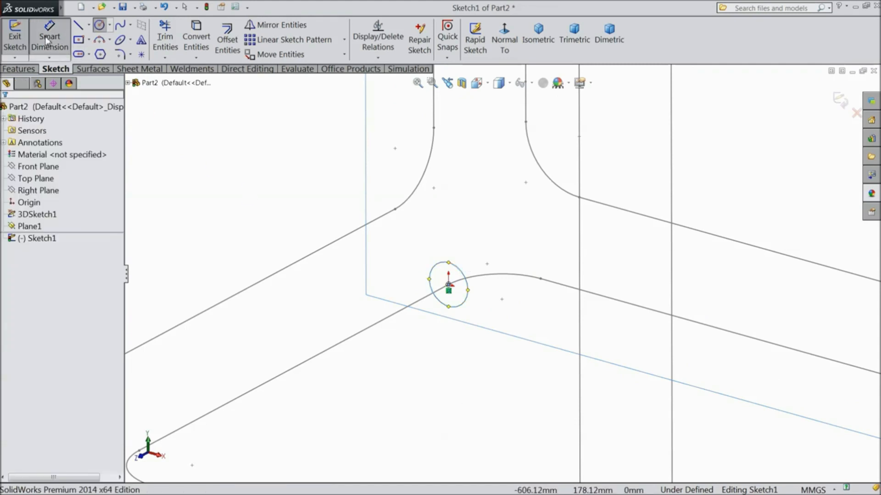
click(473, 295)
click(497, 298)
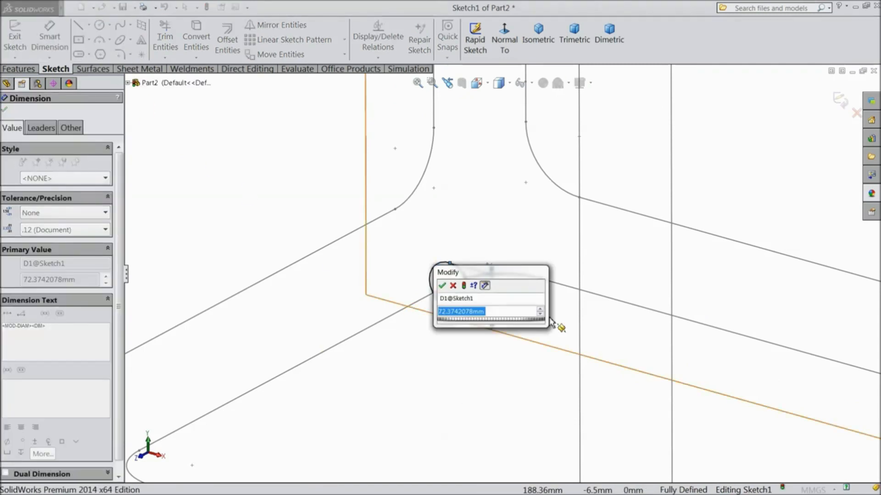
text(100)
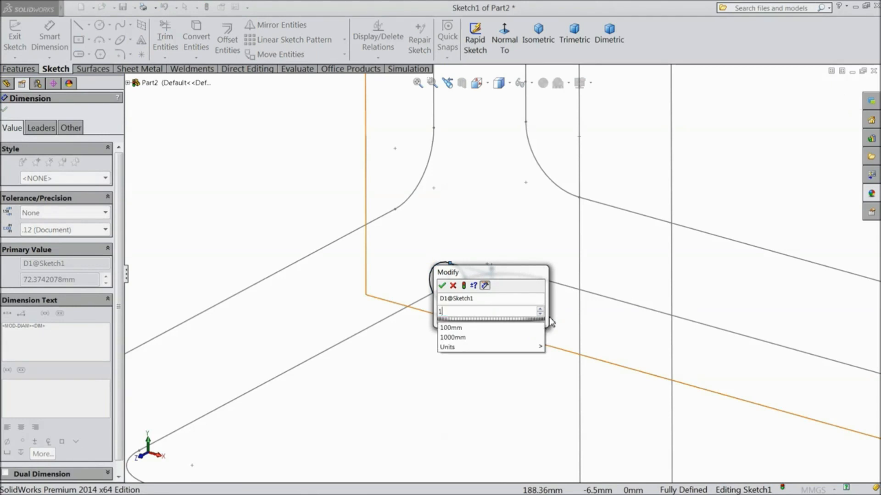
click(442, 287)
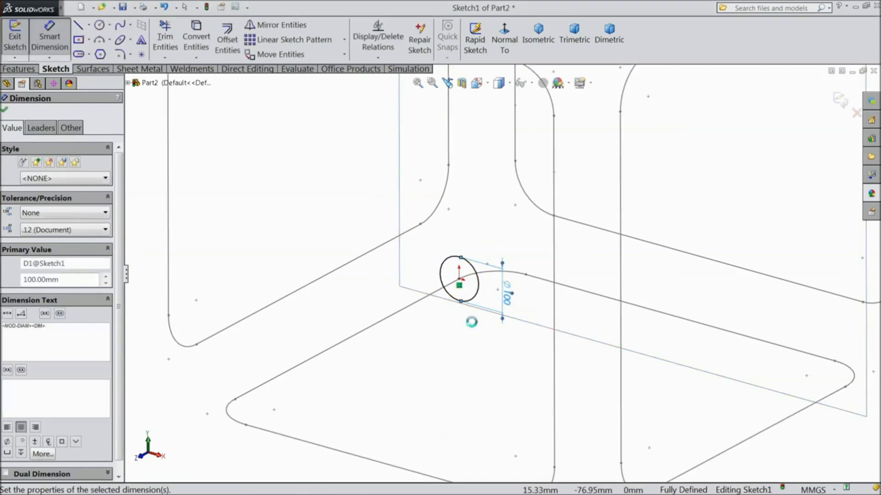
Exit the circle sketch and hide the reference plane Plane1.
scroll(472, 321, up, 3)
scroll(477, 312, up, 2)
scroll(532, 227, down, 3)
click(840, 100)
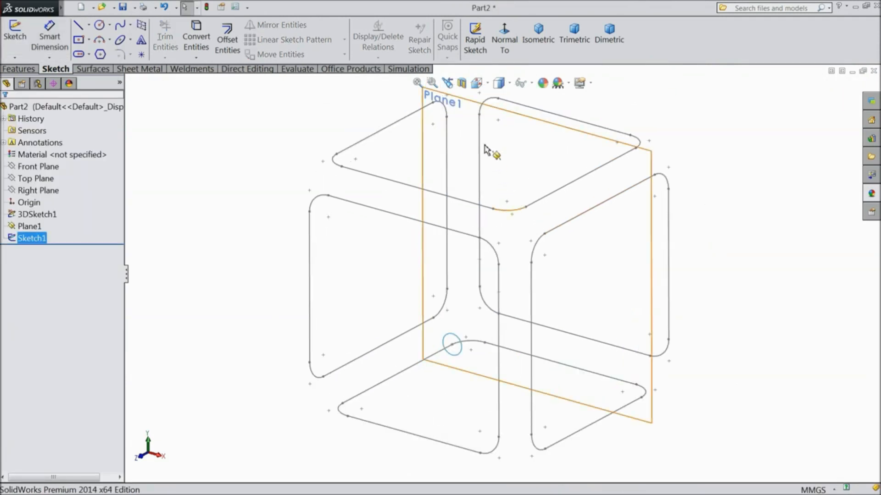
click(457, 101)
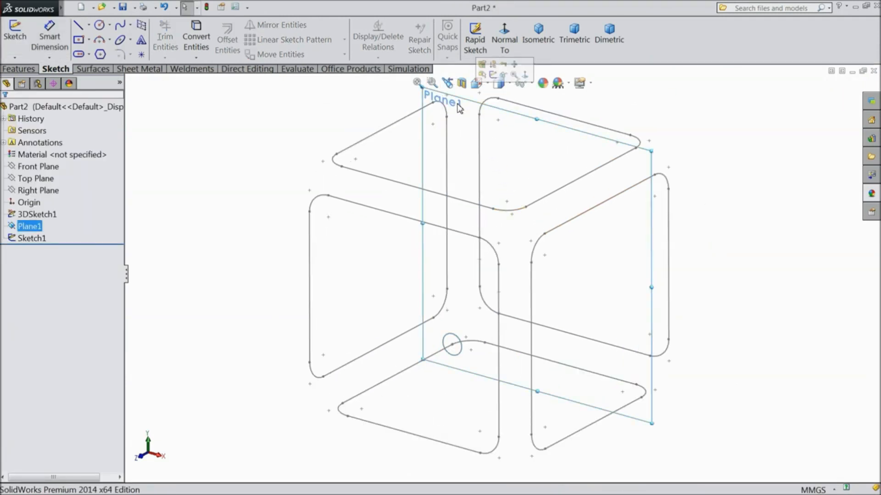
click(503, 74)
Set up a Swept Boss/Base with the circle sketch as profile and the 3D sketch frame as path.
click(26, 69)
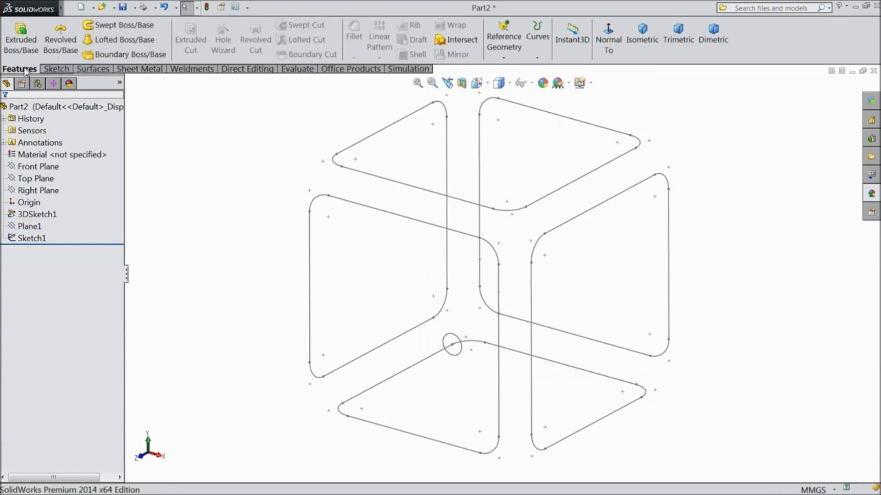
click(119, 26)
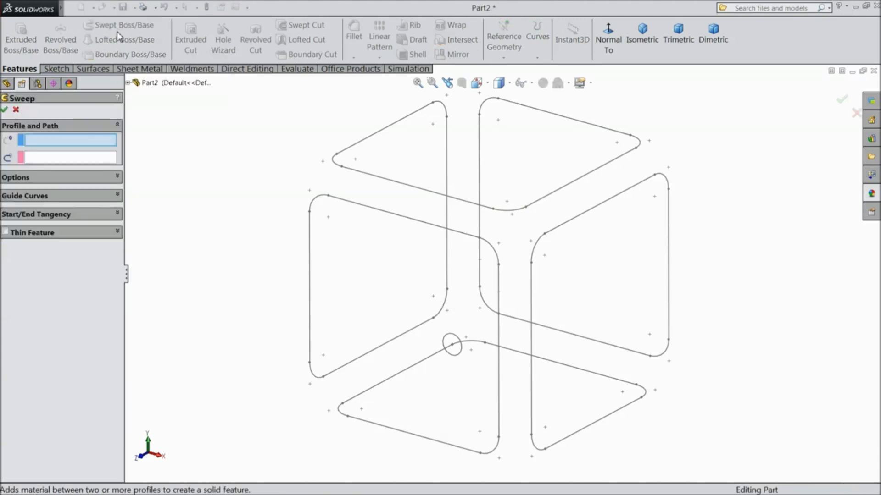
click(459, 360)
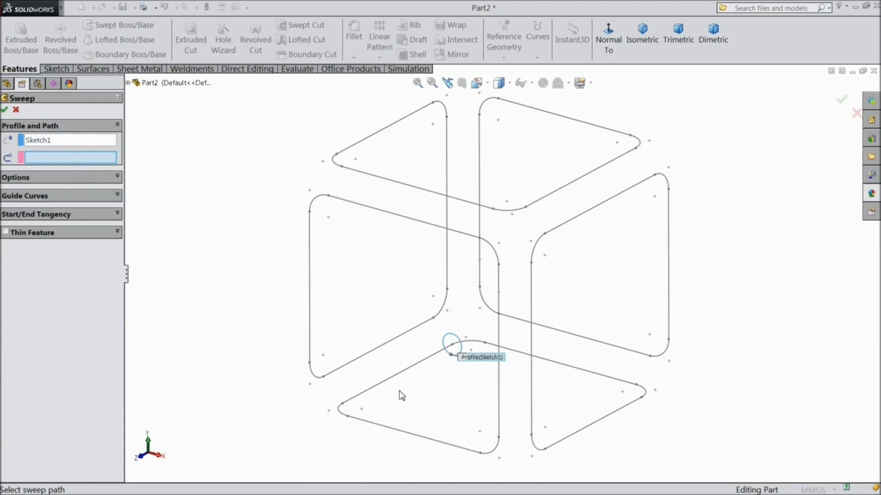
click(398, 377)
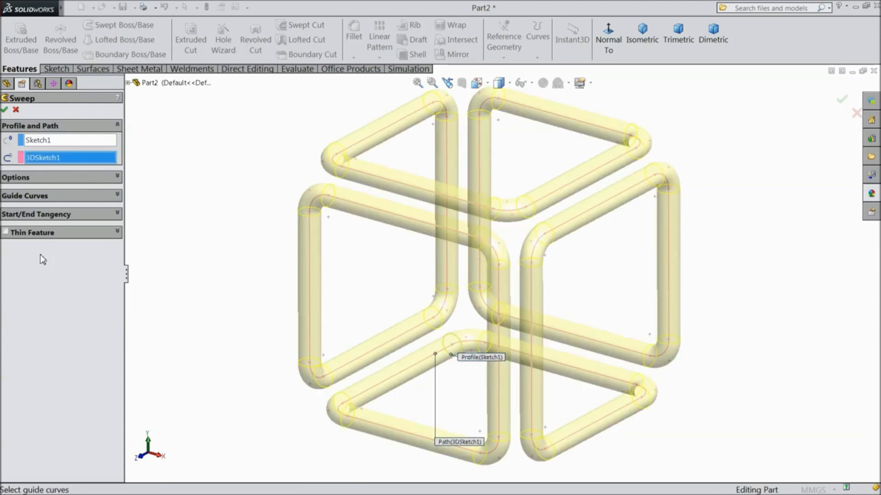
Make the sweep a one-direction thin feature with 5 mm wall thickness and complete it.
click(4, 233)
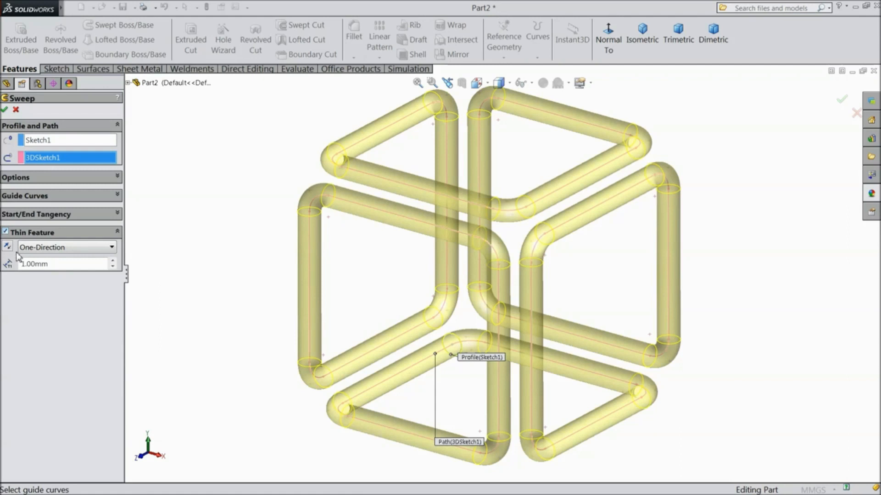
drag(51, 264, 26, 264)
text(5)
key(Return)
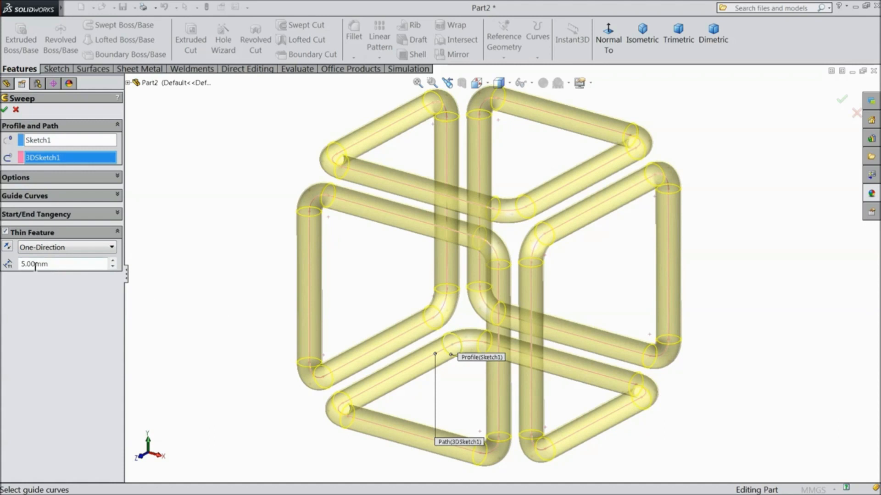
click(4, 110)
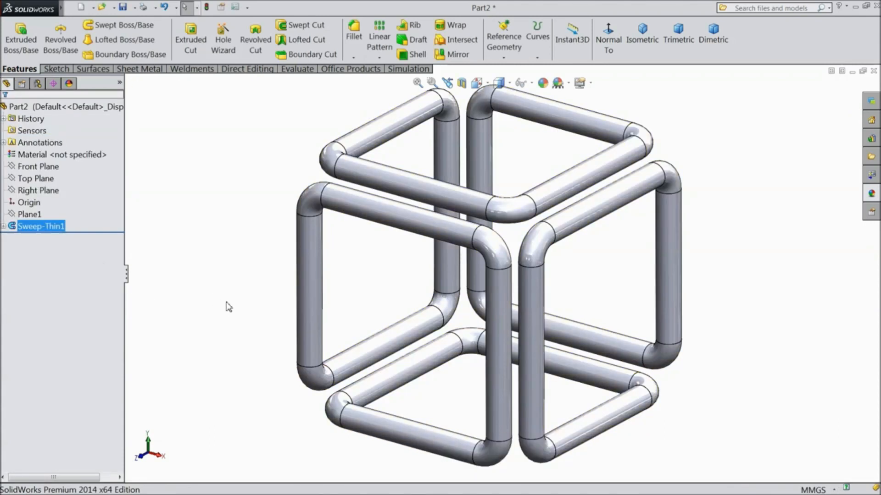
Apply the Green appearance to the whole part.
click(69, 107)
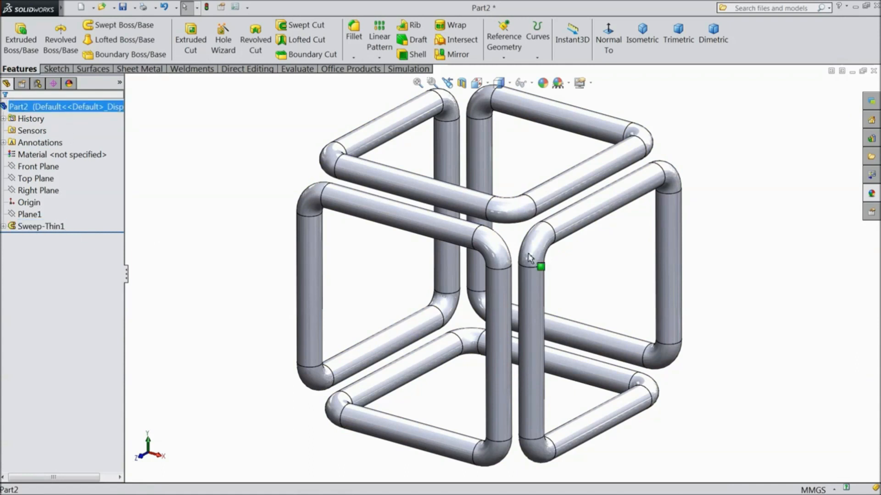
click(872, 193)
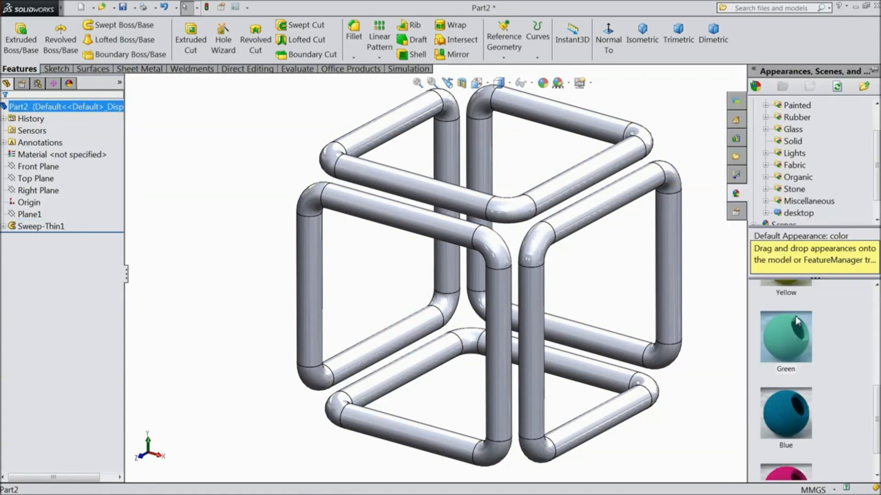
scroll(797, 321, up, 3)
scroll(798, 321, down, 5)
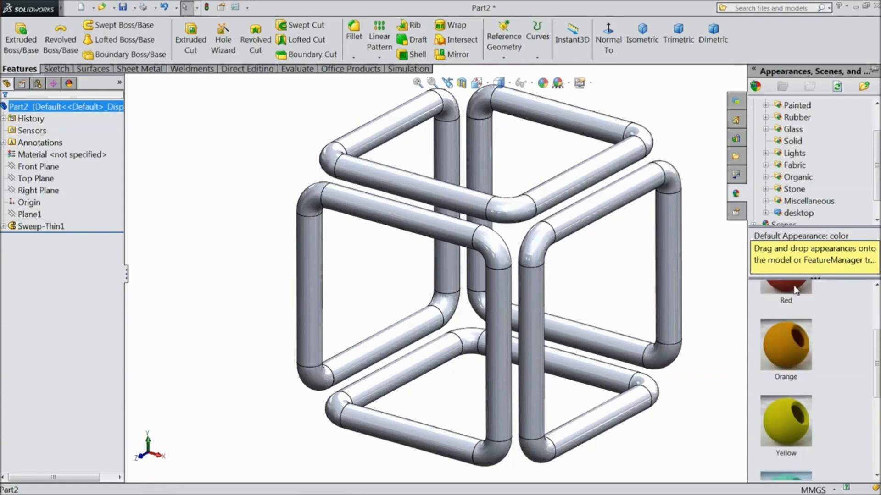
double_click(773, 299)
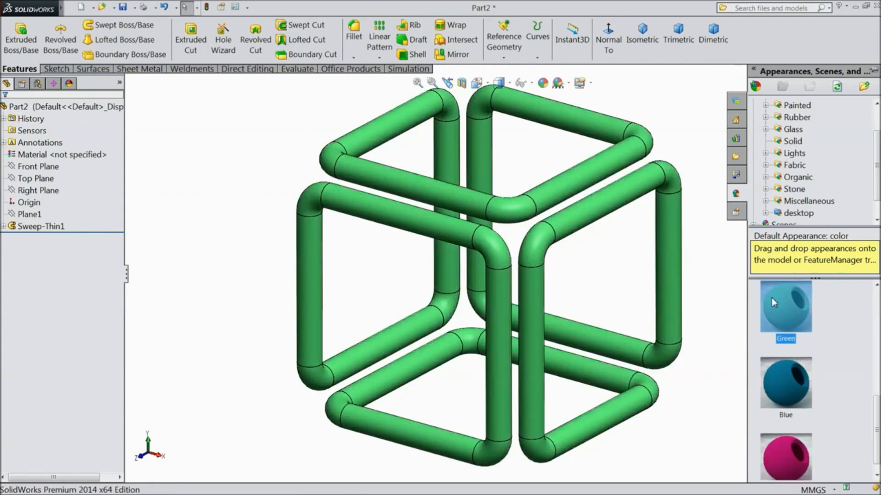
click(710, 308)
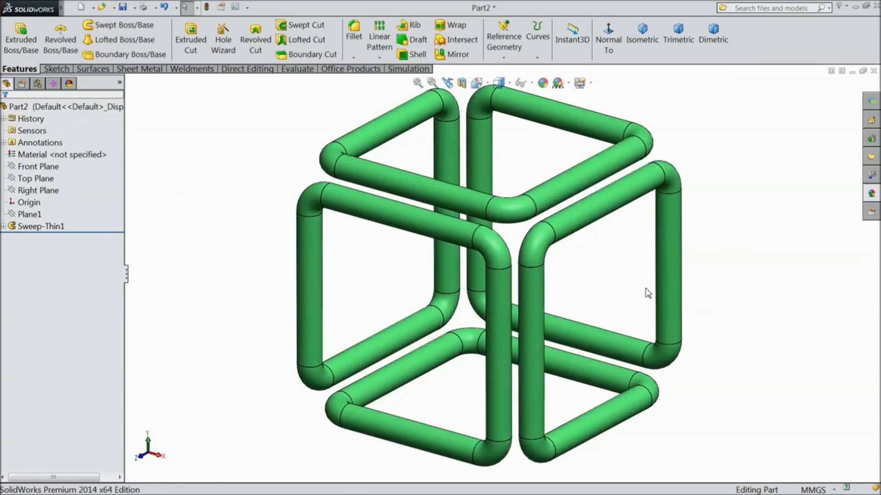
middle_drag(638, 284, 813, 354)
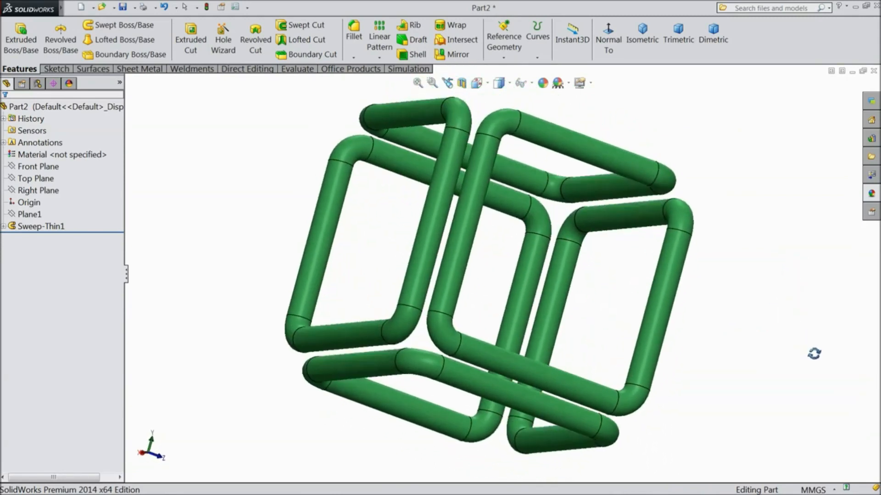
middle_drag(749, 382, 687, 353)
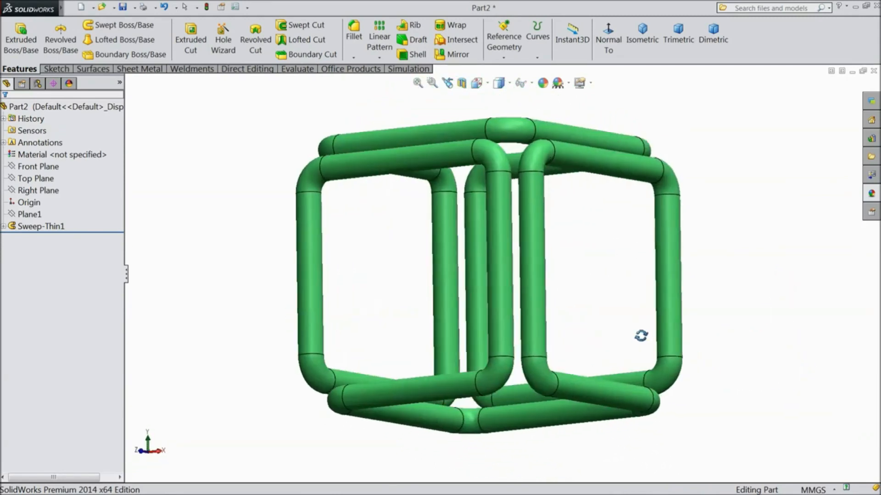
middle_drag(609, 314, 609, 358)
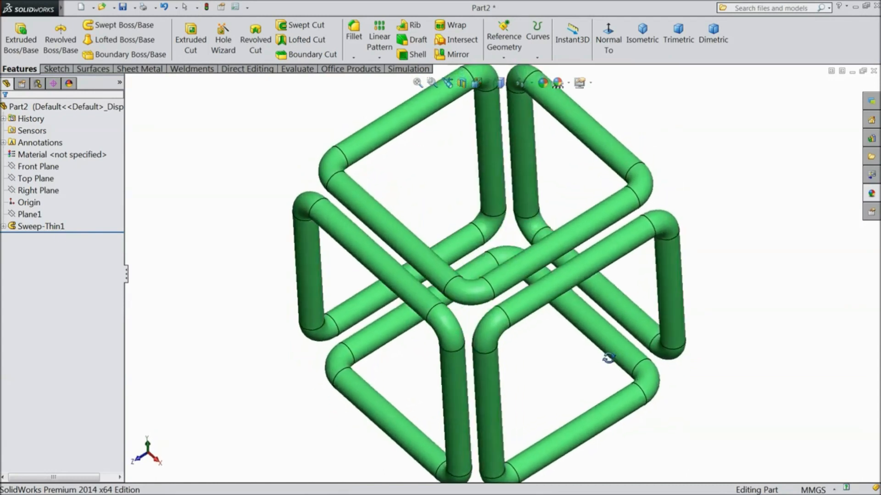
middle_drag(488, 354, 460, 265)
middle_drag(460, 265, 472, 239)
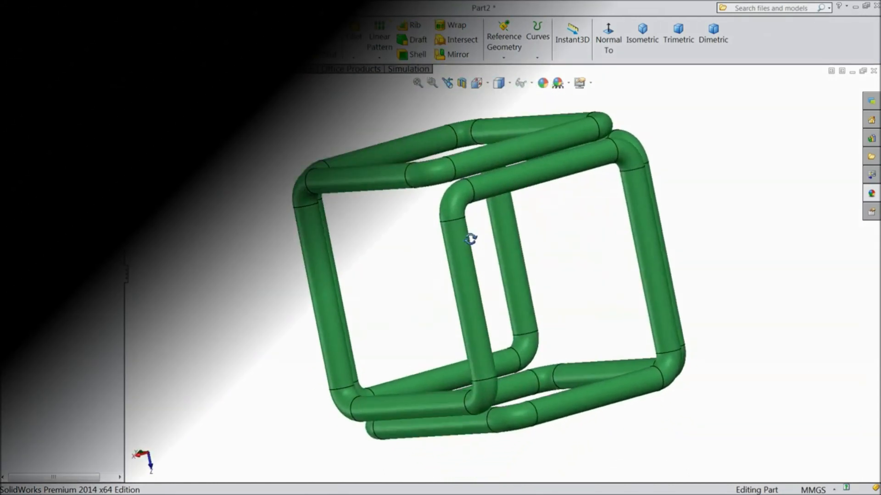